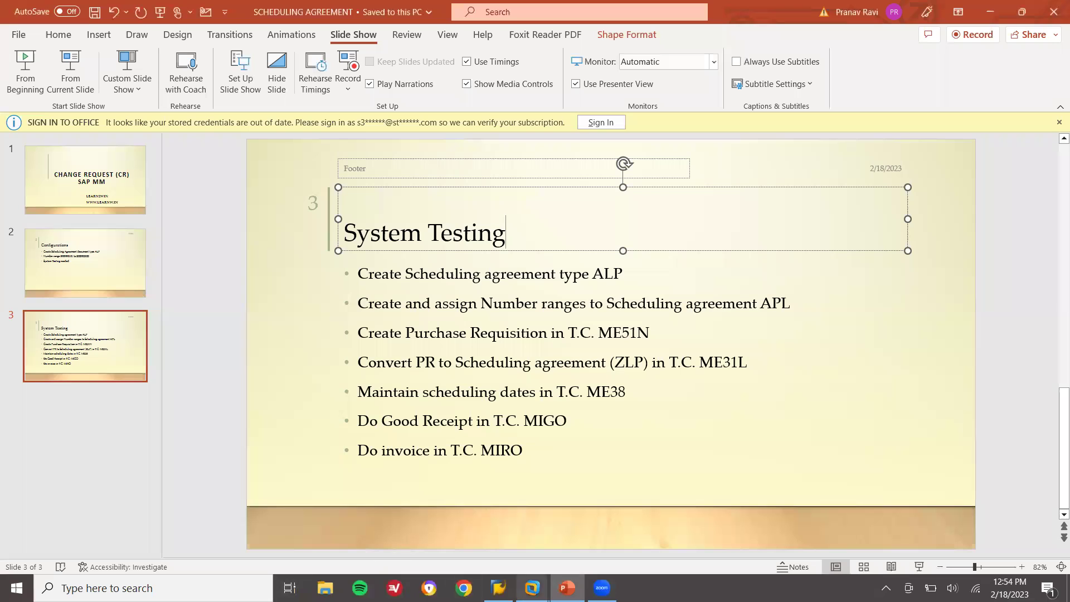
Via SPRO's Reference IMG, run Define Number Ranges under Materials Management > Purchasing > Scheduling Agreement.
mouse_move(532, 589)
left_click(622, 494)
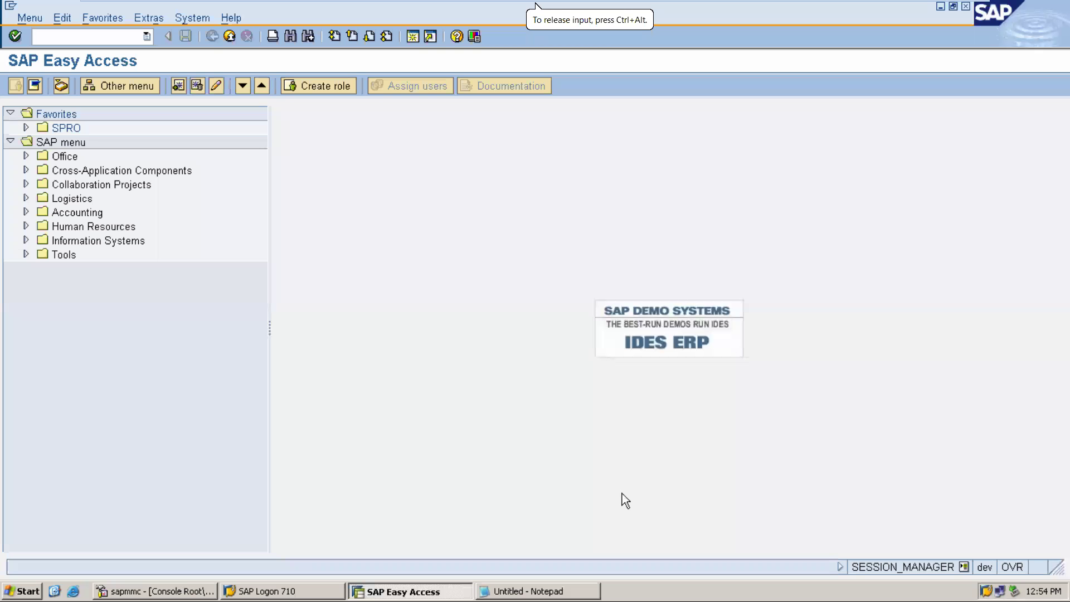
type("SPRO")
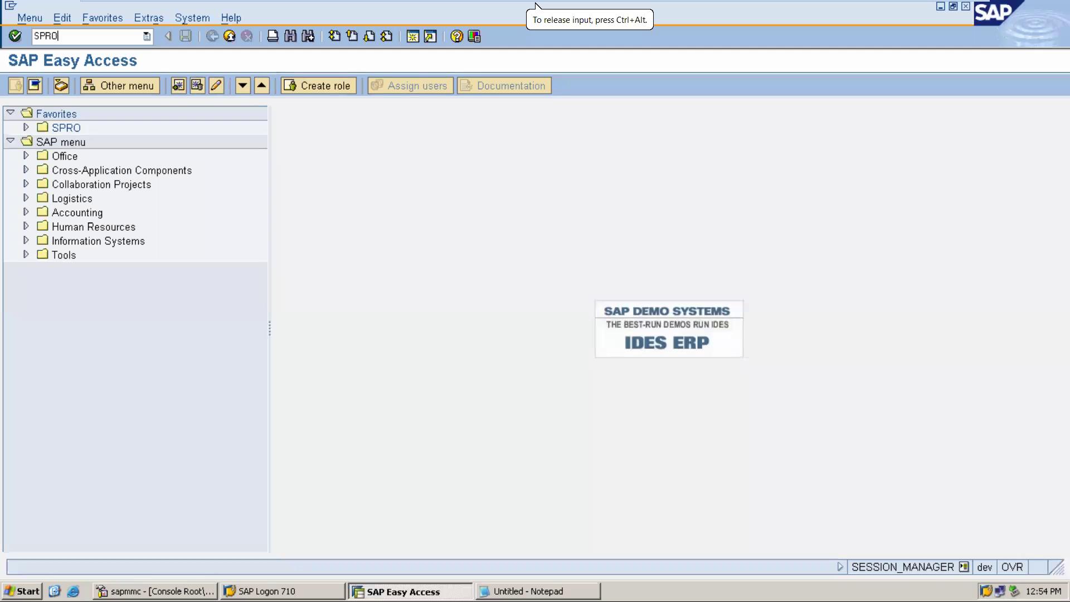
key("Return")
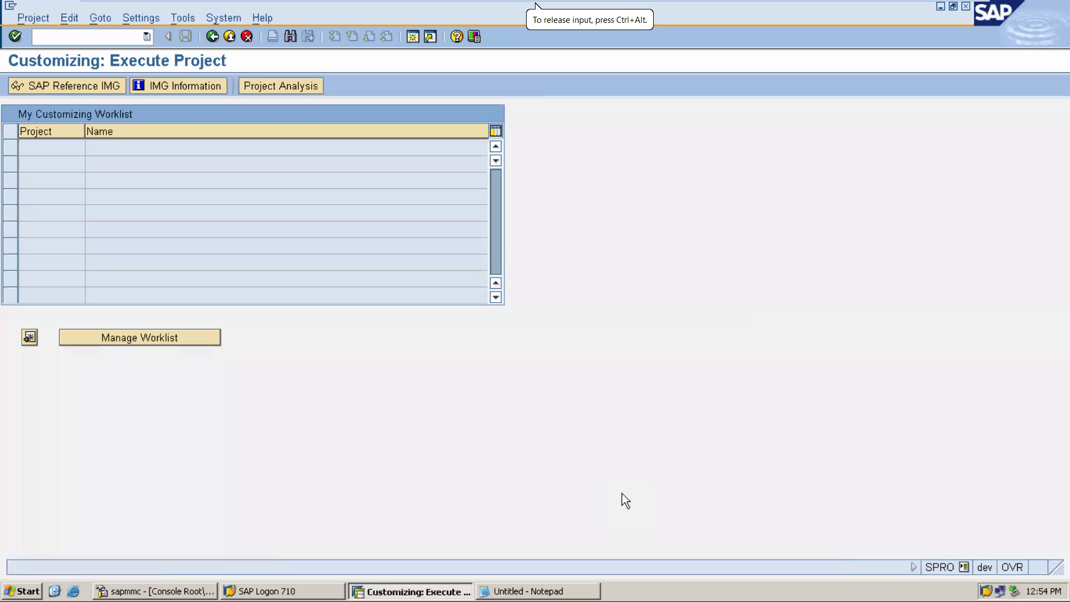
left_click(109, 85)
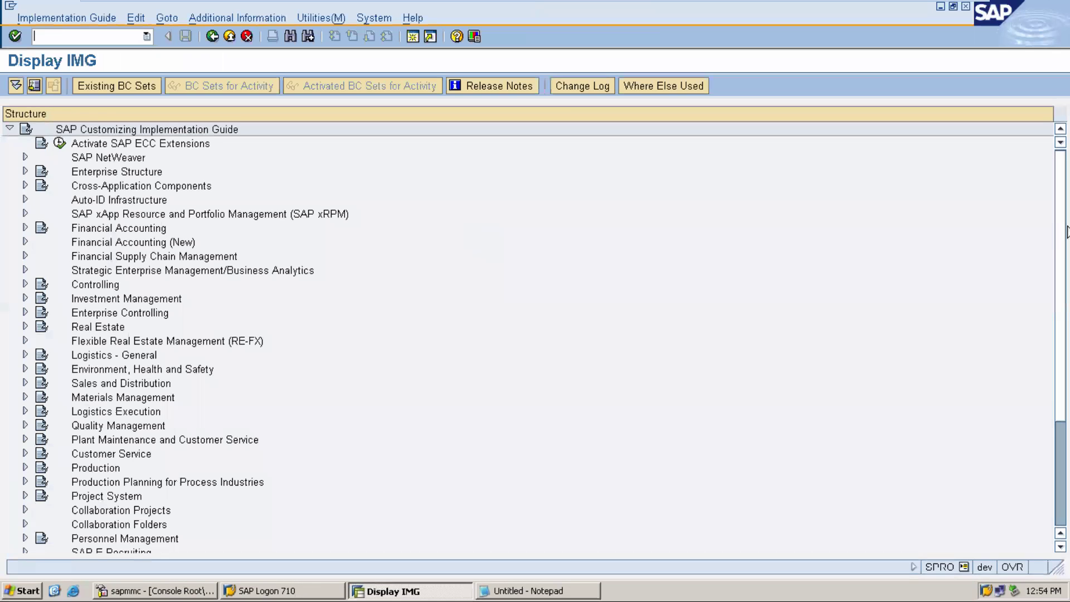
left_click_drag(1063, 230, 1056, 341)
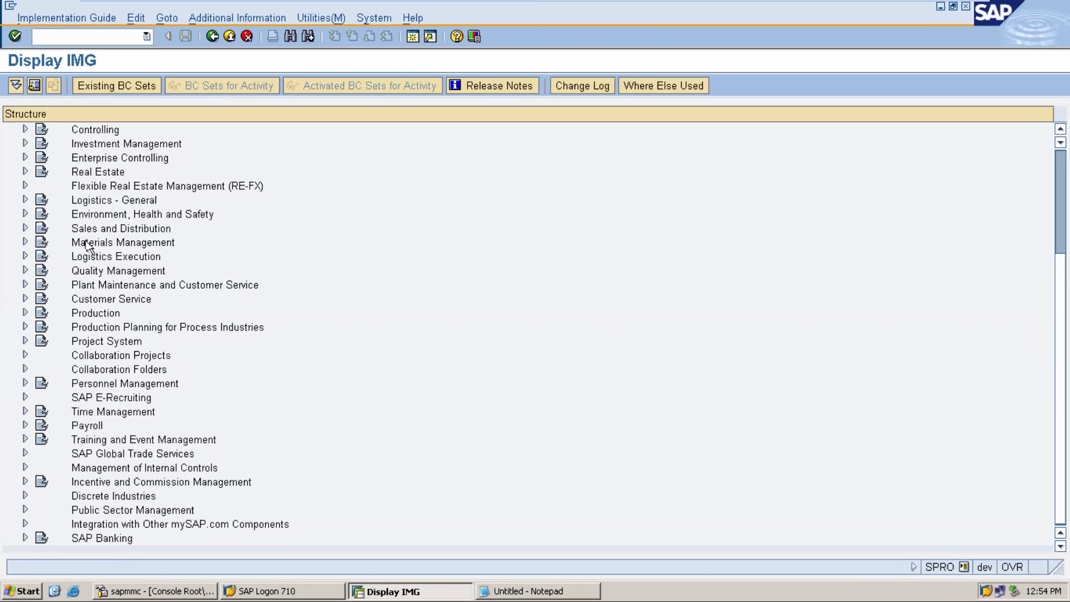
left_click(25, 242)
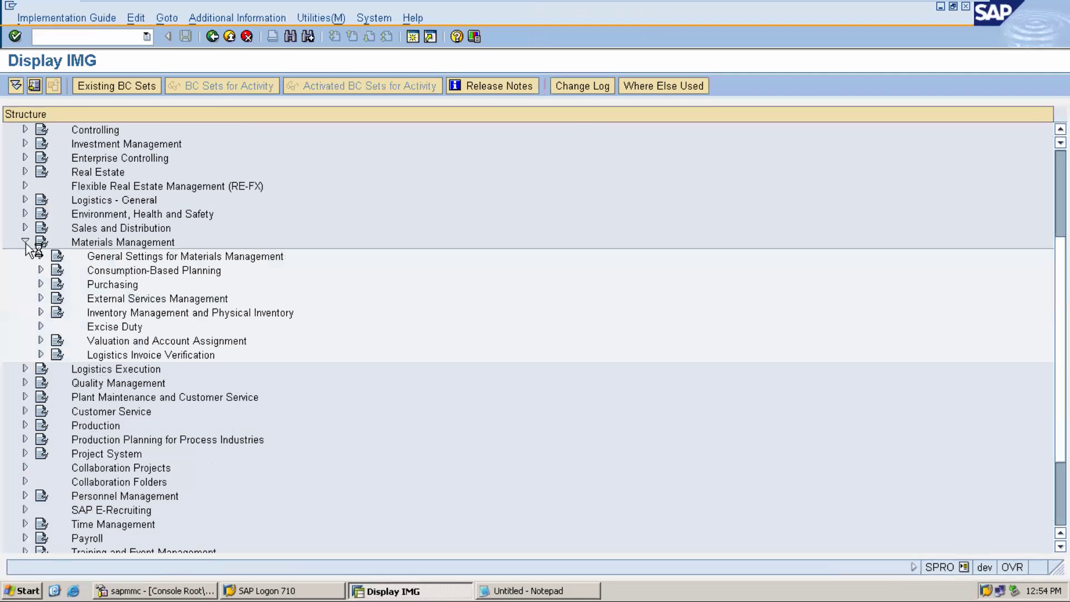
left_click(40, 284)
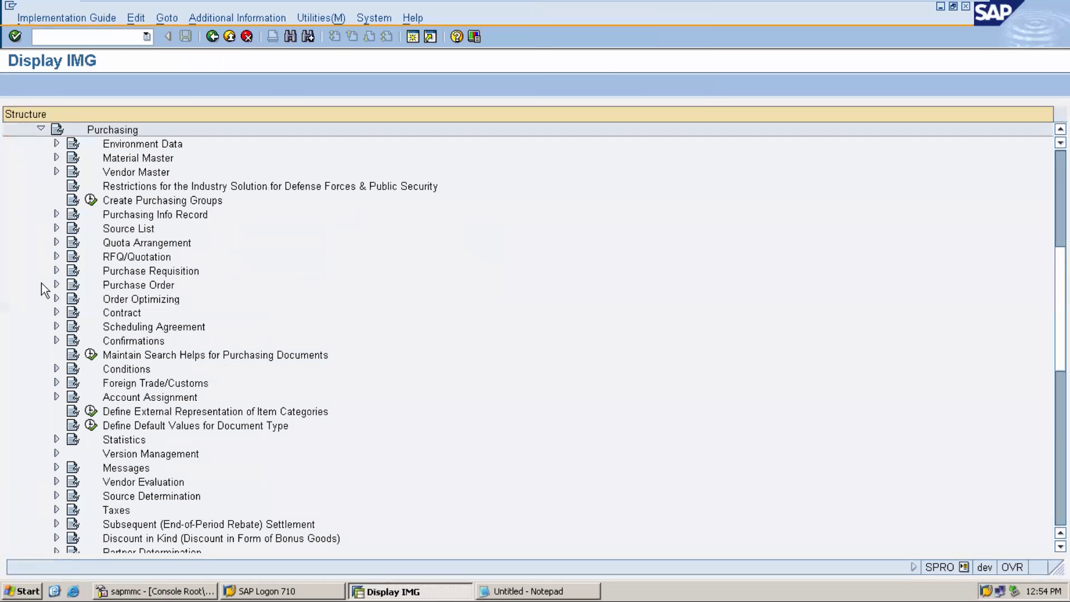
left_click(57, 327)
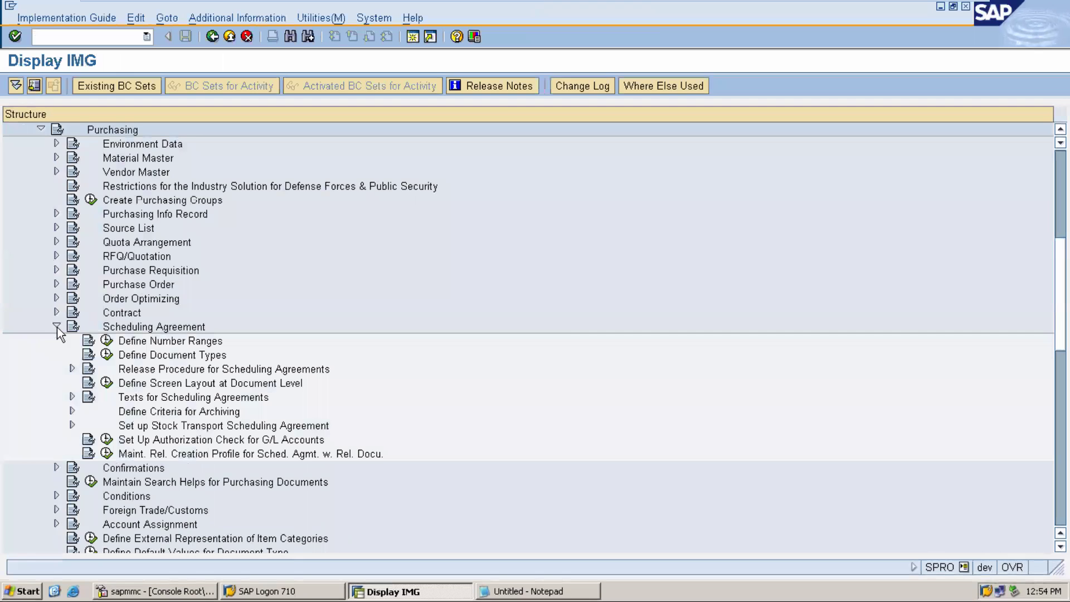
left_click(109, 342)
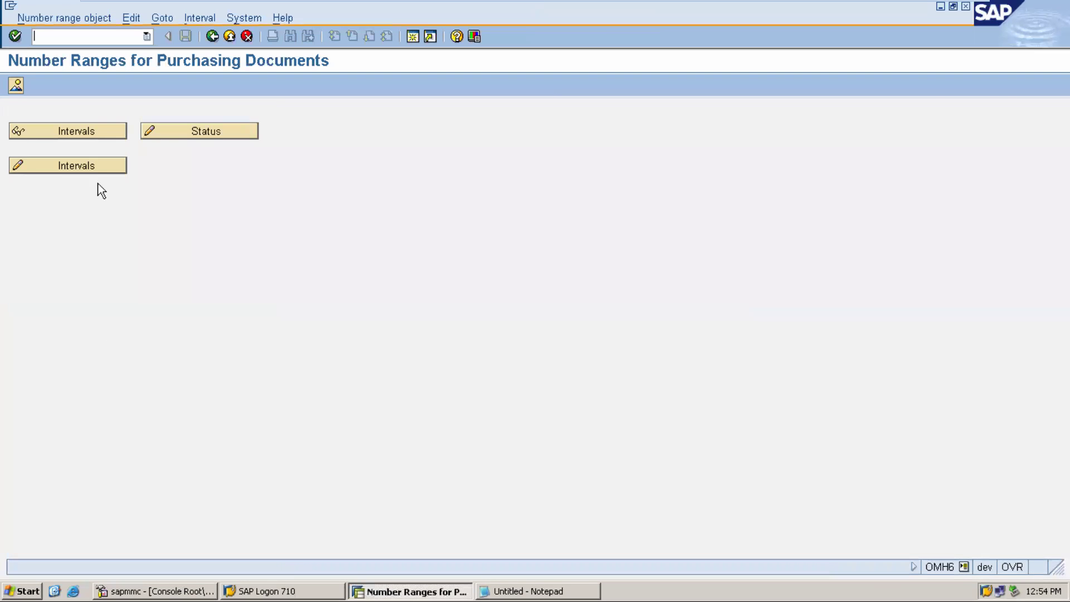
left_click(98, 166)
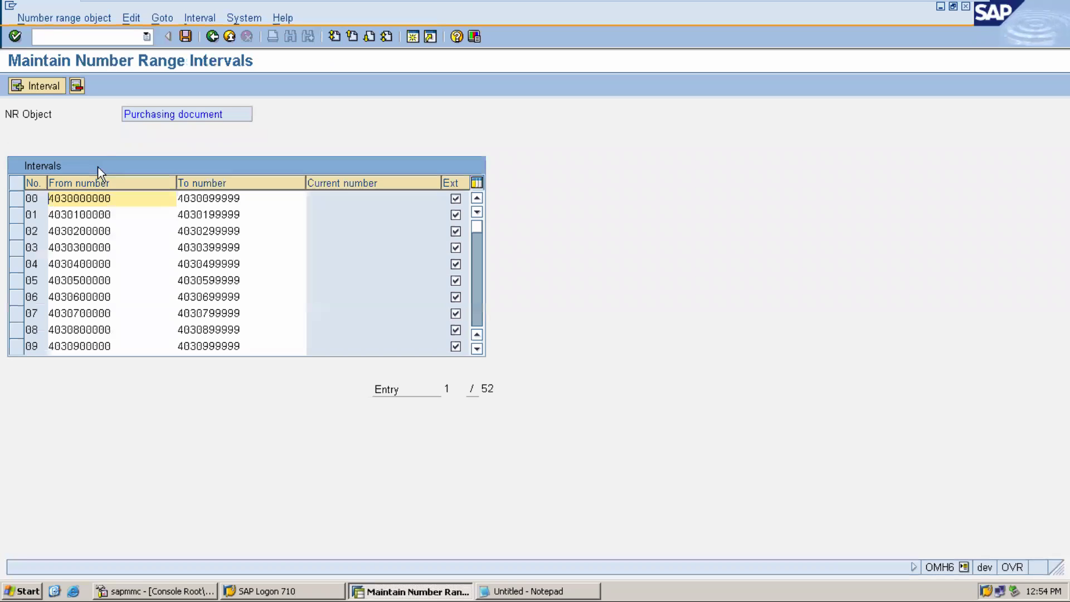
left_click(43, 88)
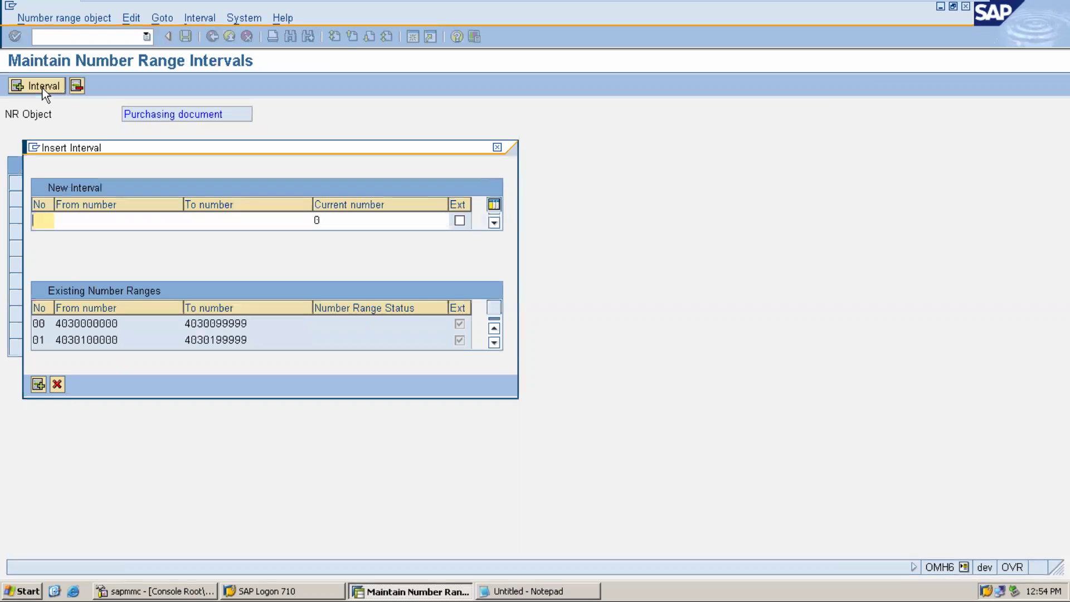
type("X1")
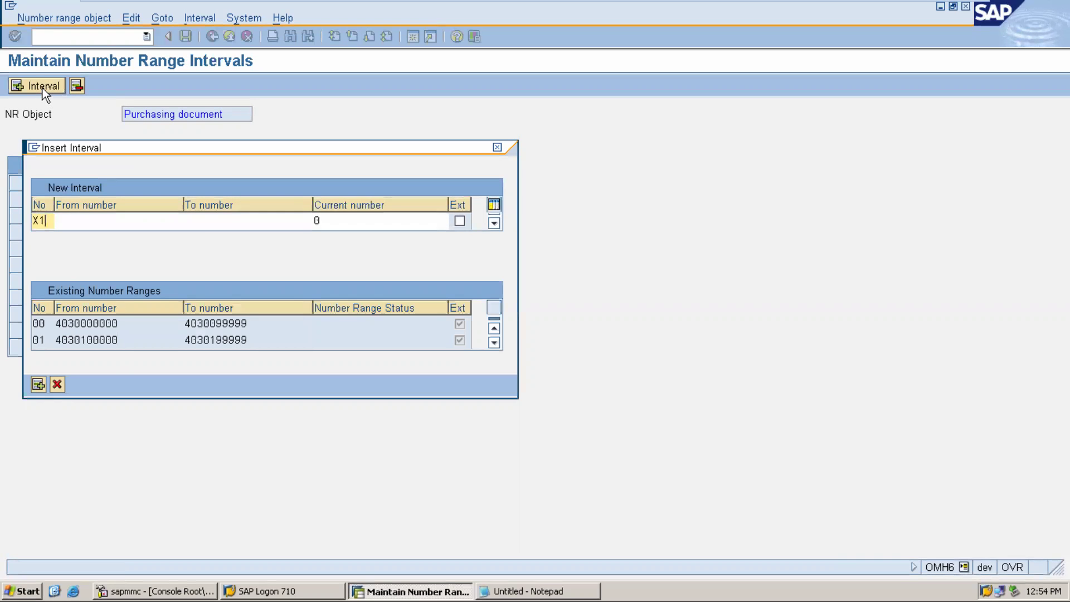
key("Tab")
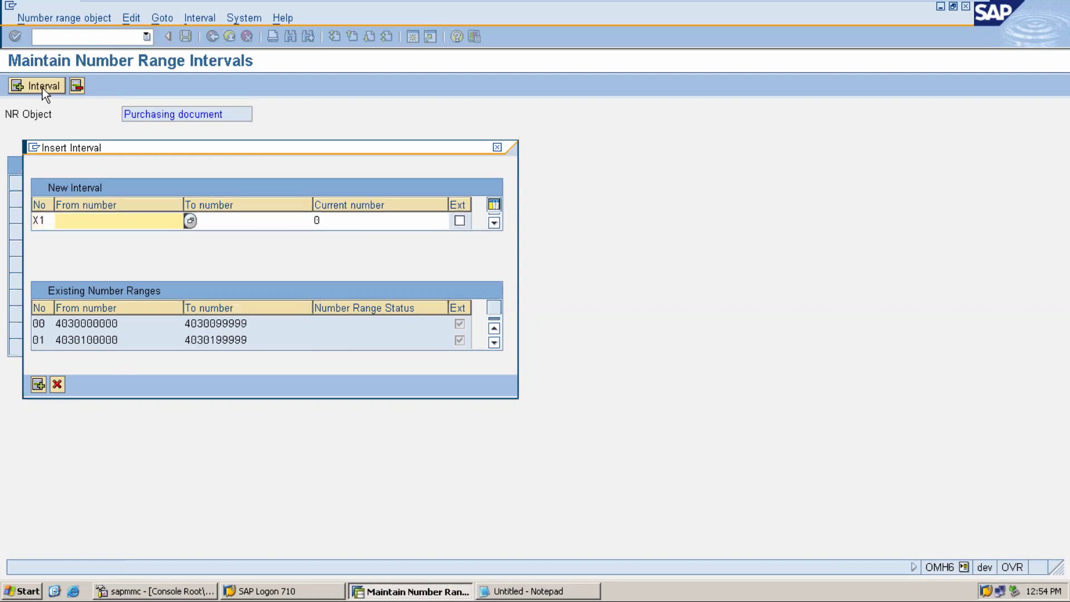
type("80000")
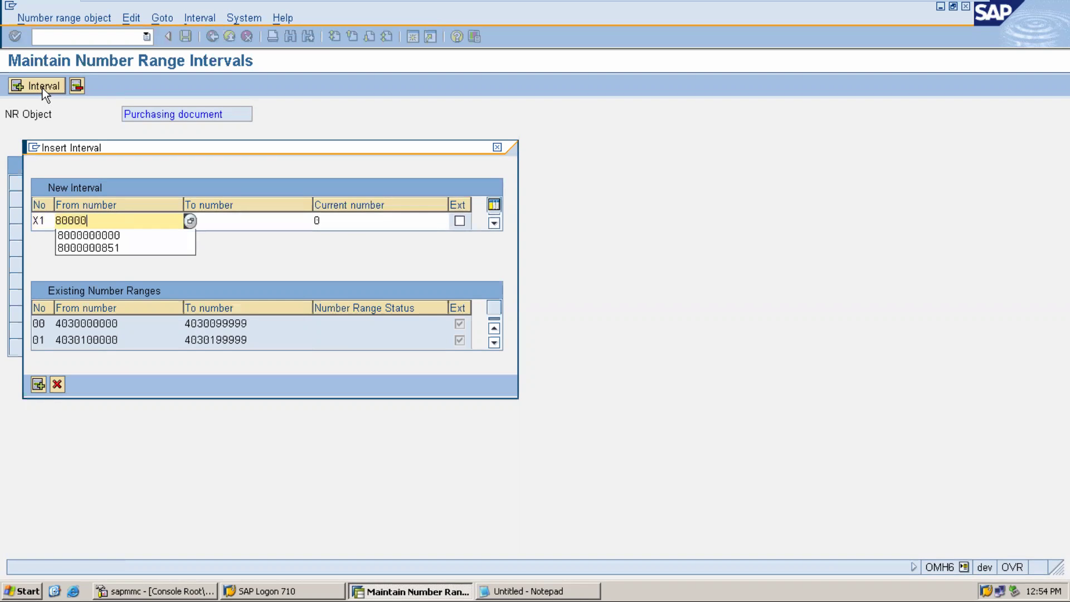
key("Return")
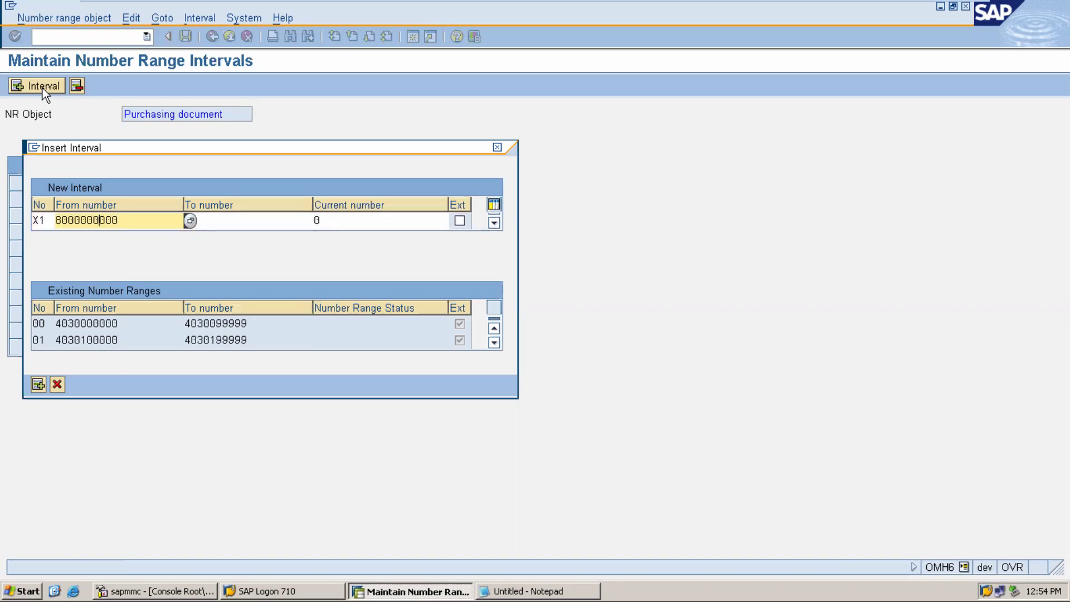
mouse_move(595, 4)
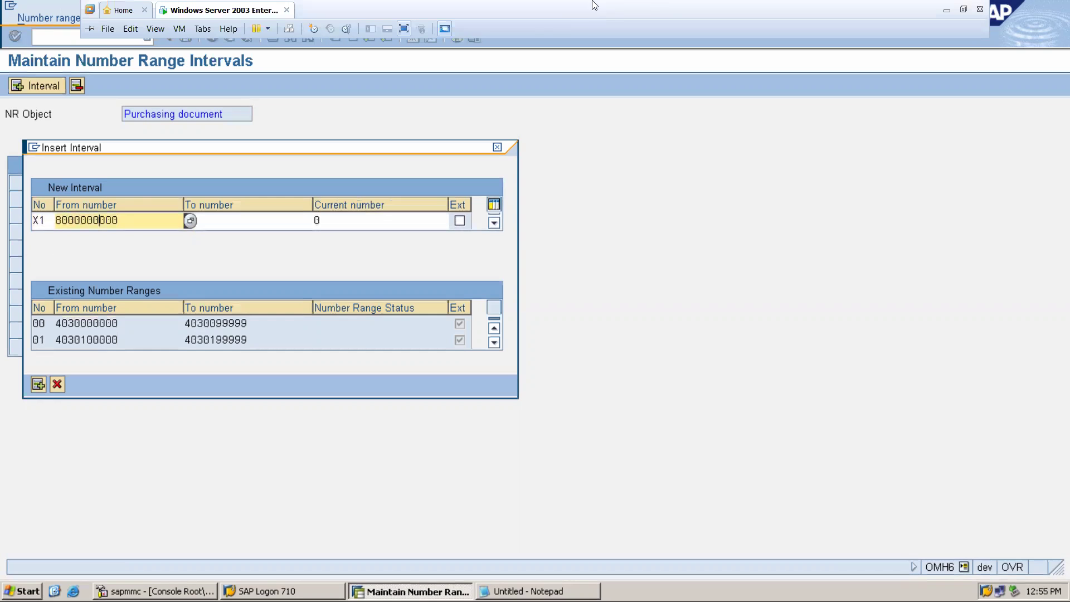
left_click(947, 10)
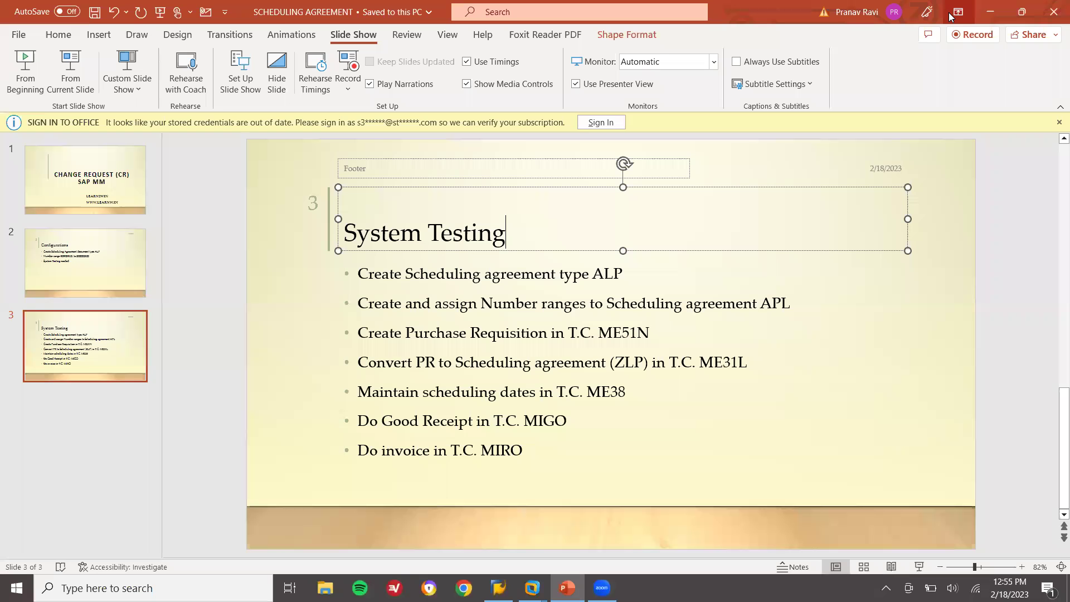
left_click(57, 253)
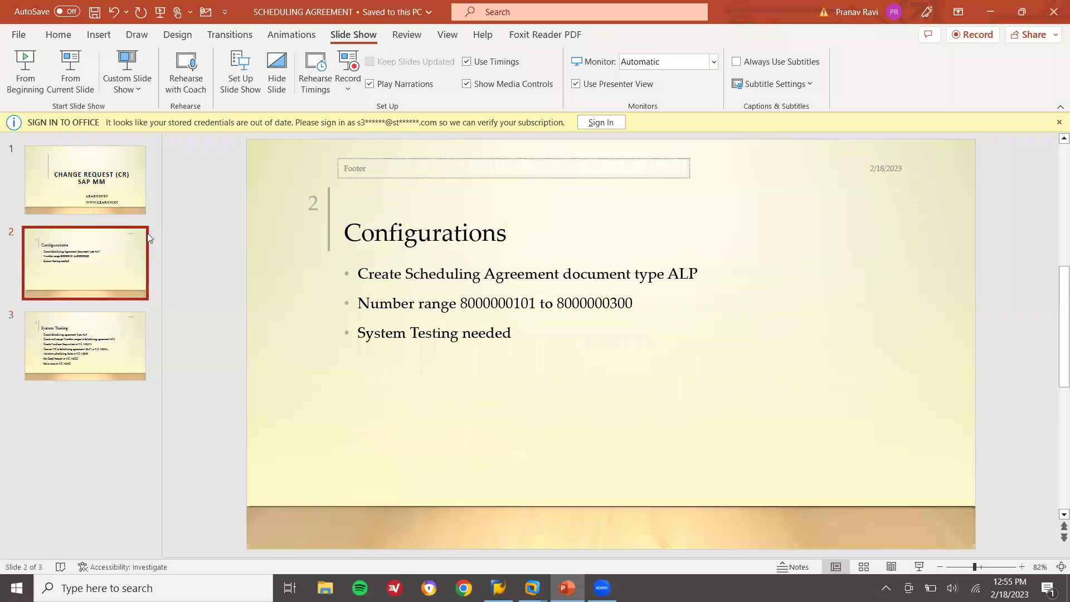
double_click(480, 304)
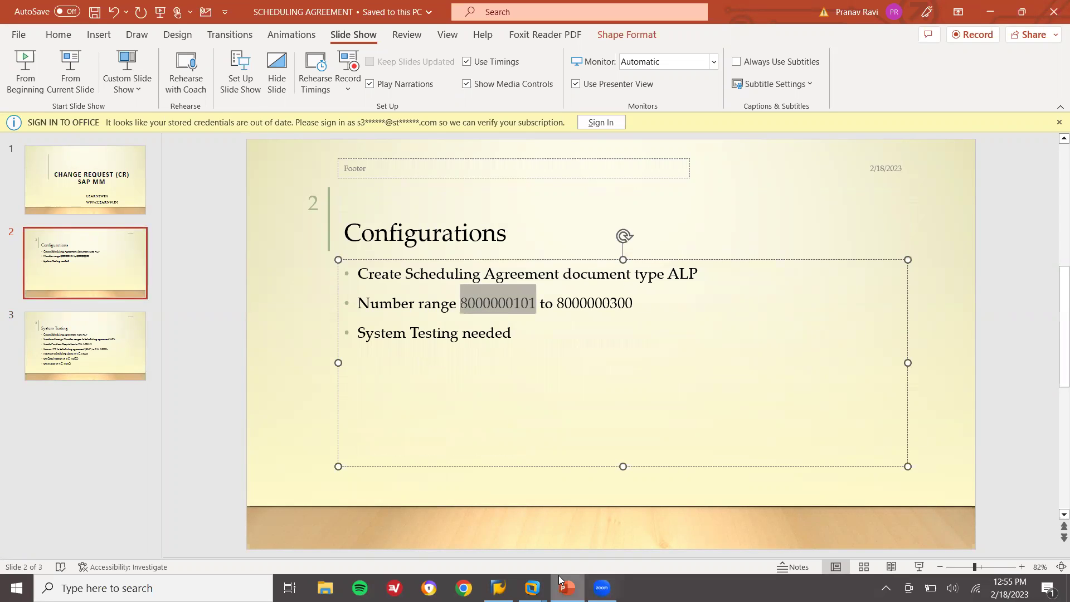
key("alt+Tab")
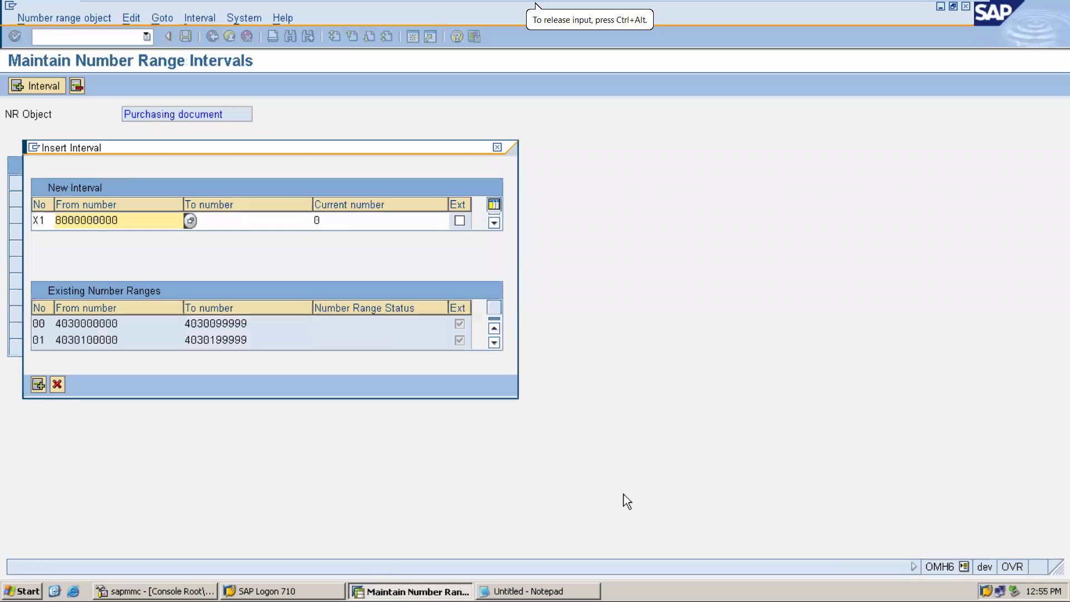
type("101")
key("Tab")
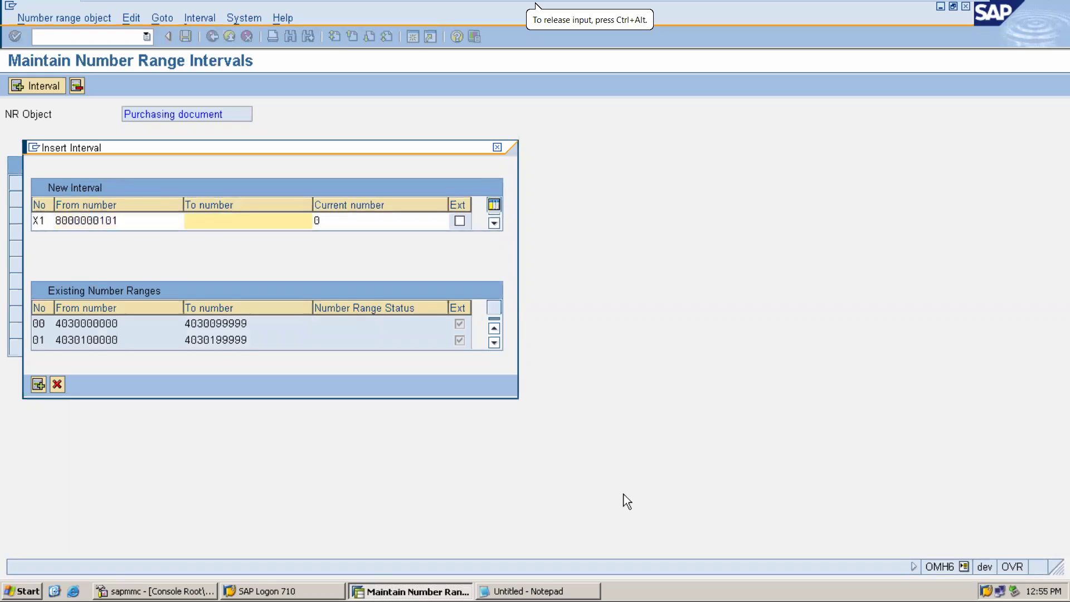
key("ctrl+v")
key("Left")
key("Left")
key("Left")
type("3")
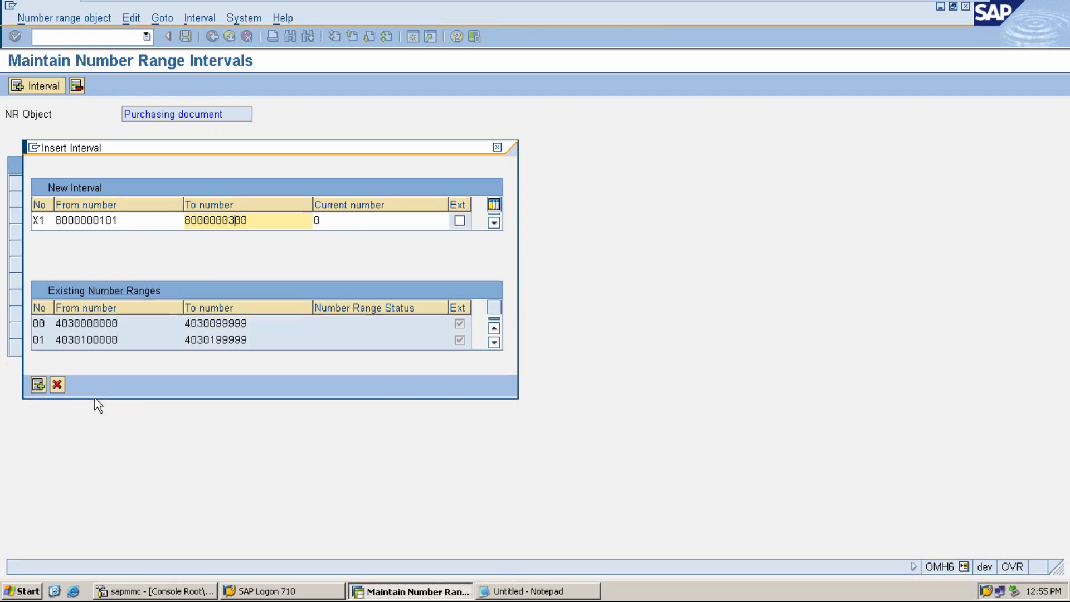
left_click(37, 384)
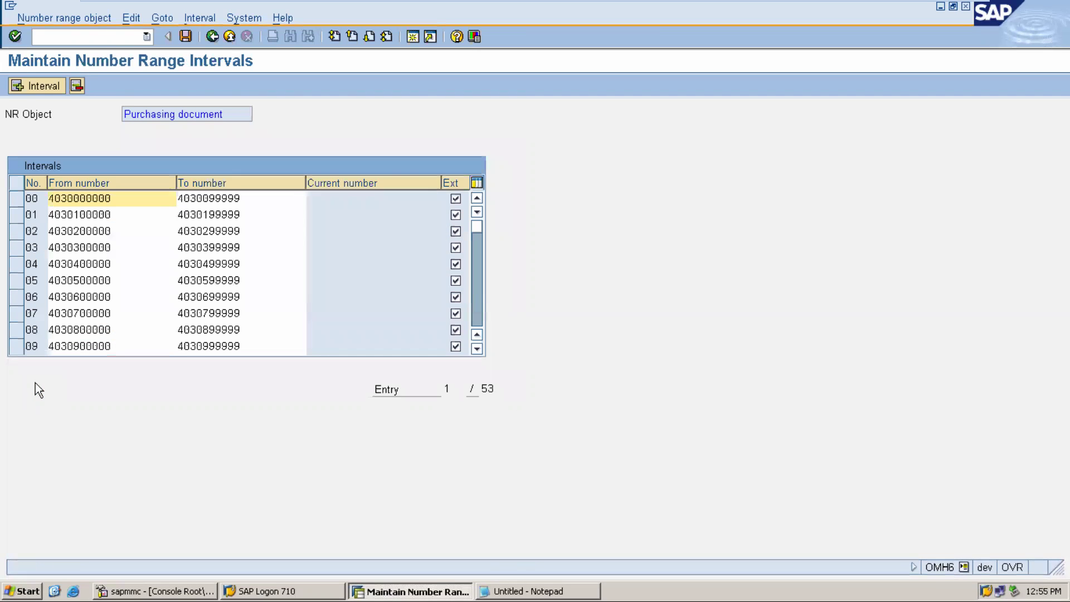
Select the X1 row, save it, confirm the transport notice and leave interval maintenance.
left_click(477, 309)
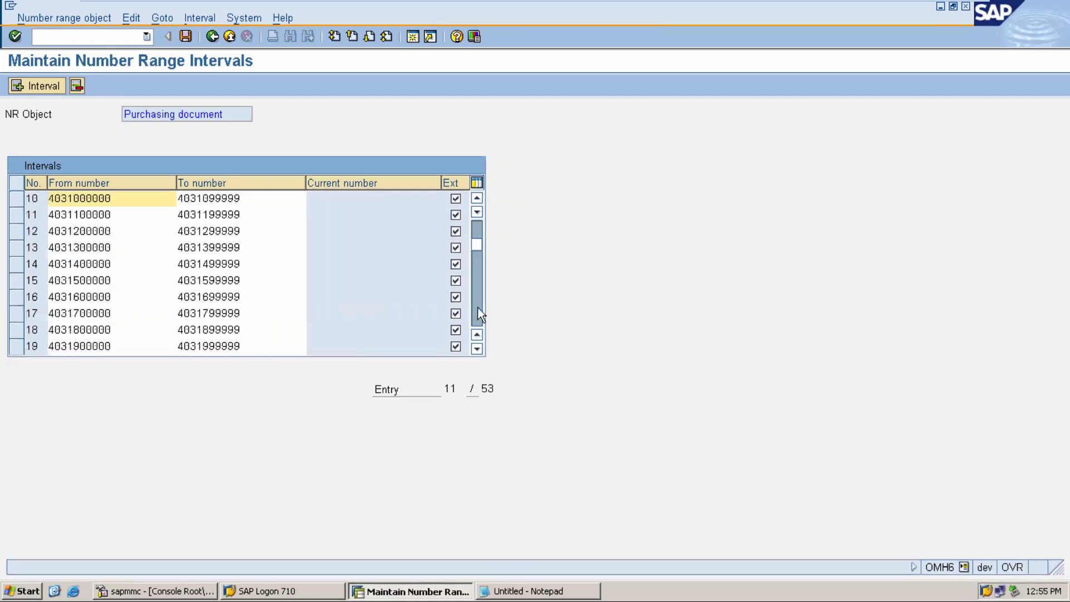
left_click(478, 309)
left_click(478, 311)
left_click(478, 309)
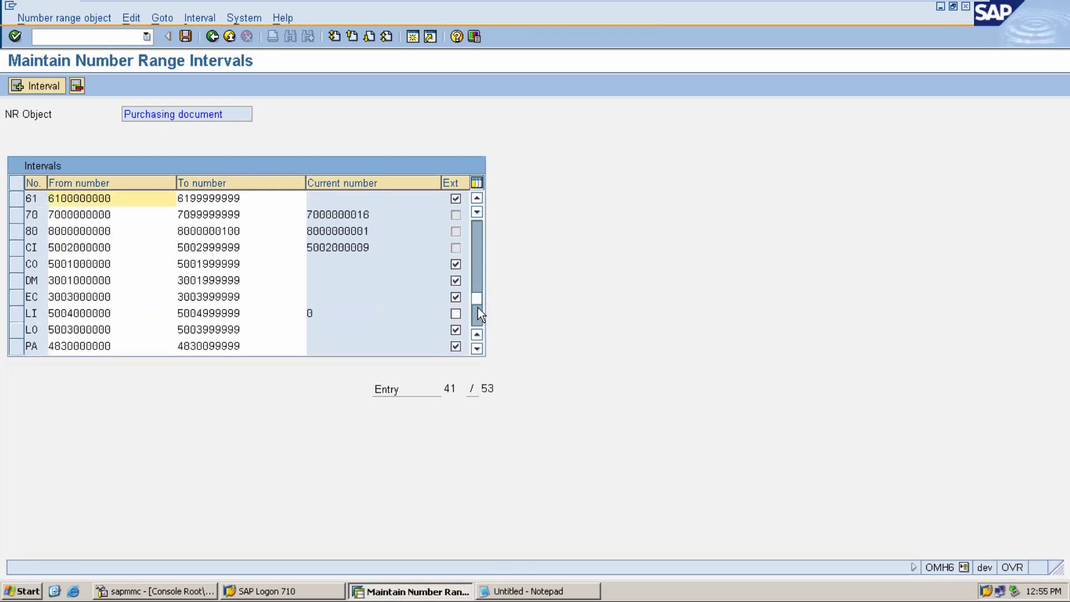
left_click(478, 309)
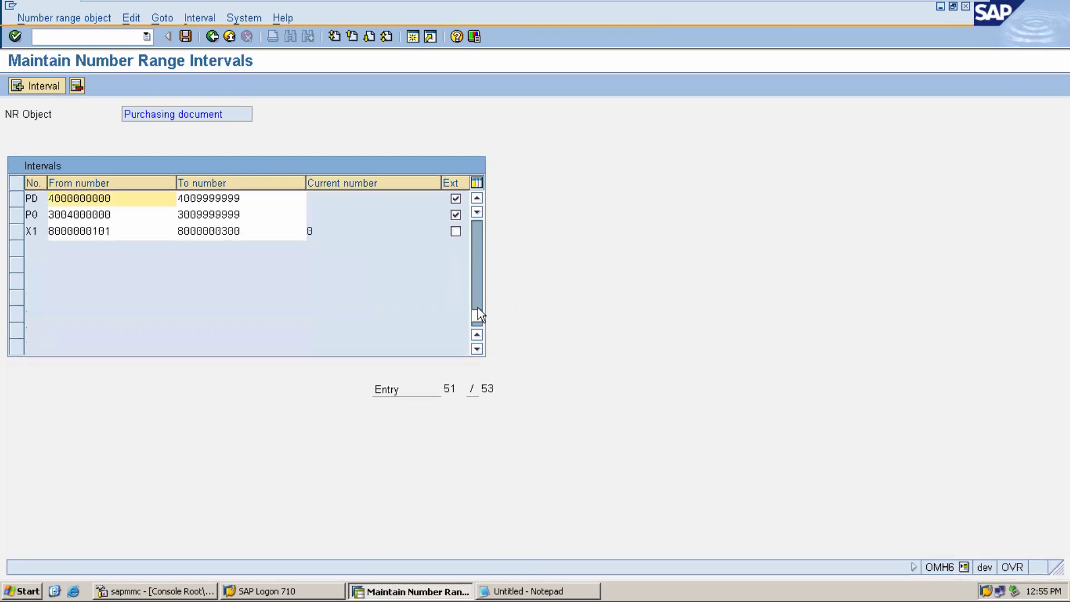
left_click(18, 234)
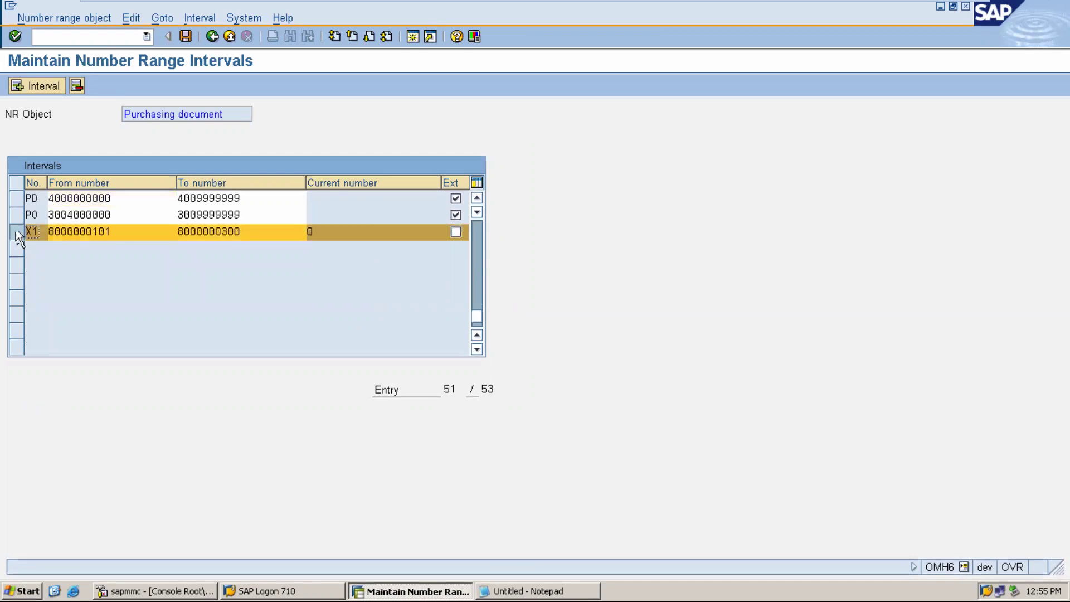
left_click(185, 38)
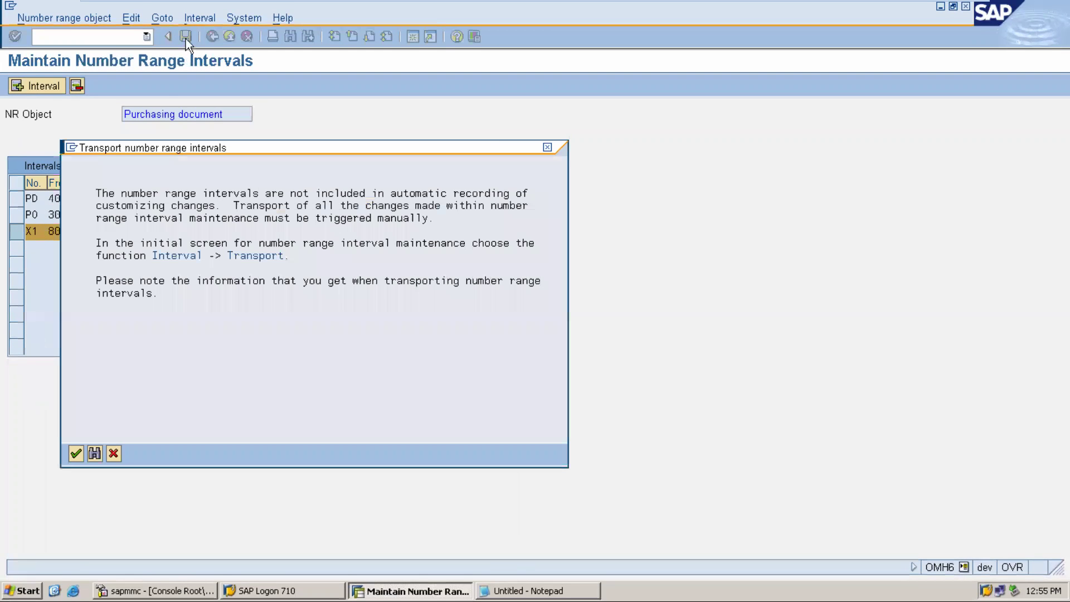
left_click(76, 454)
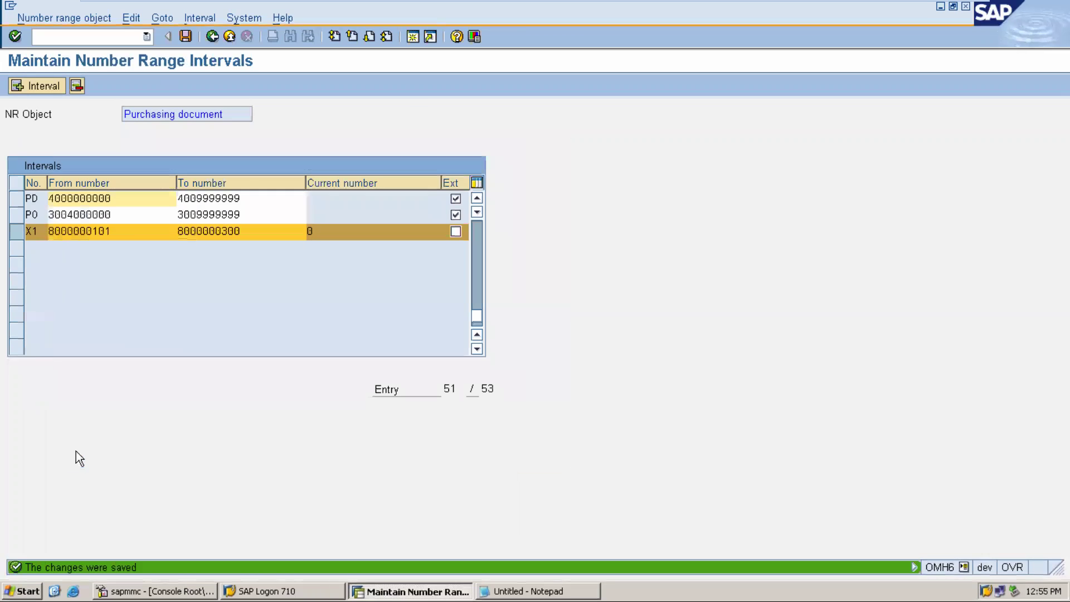
left_click(210, 38)
Copy document type LP as ALP with internal number range X1.
left_click(211, 38)
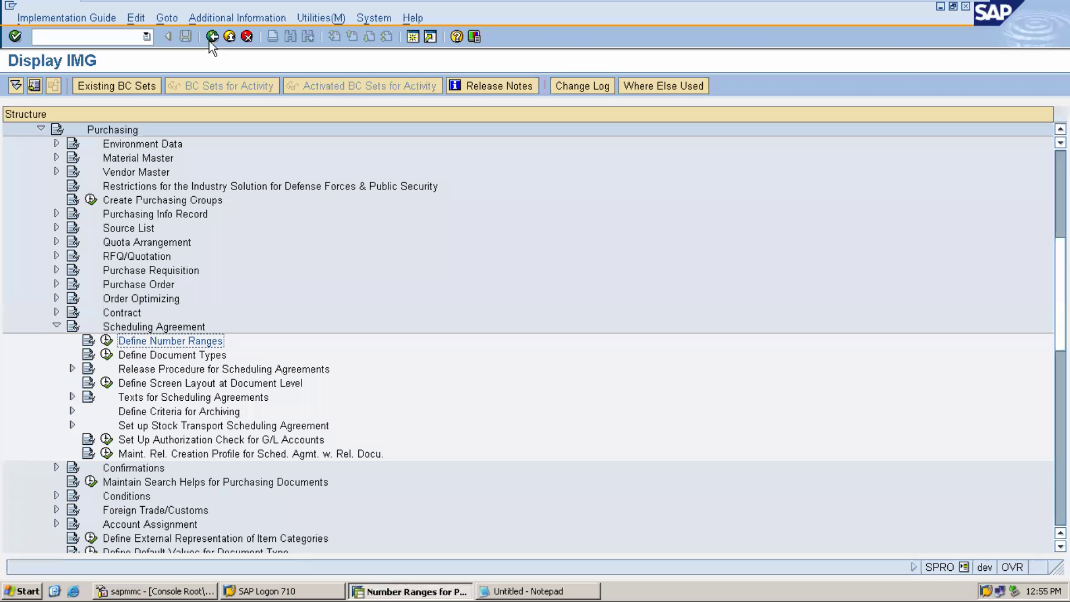
left_click(110, 357)
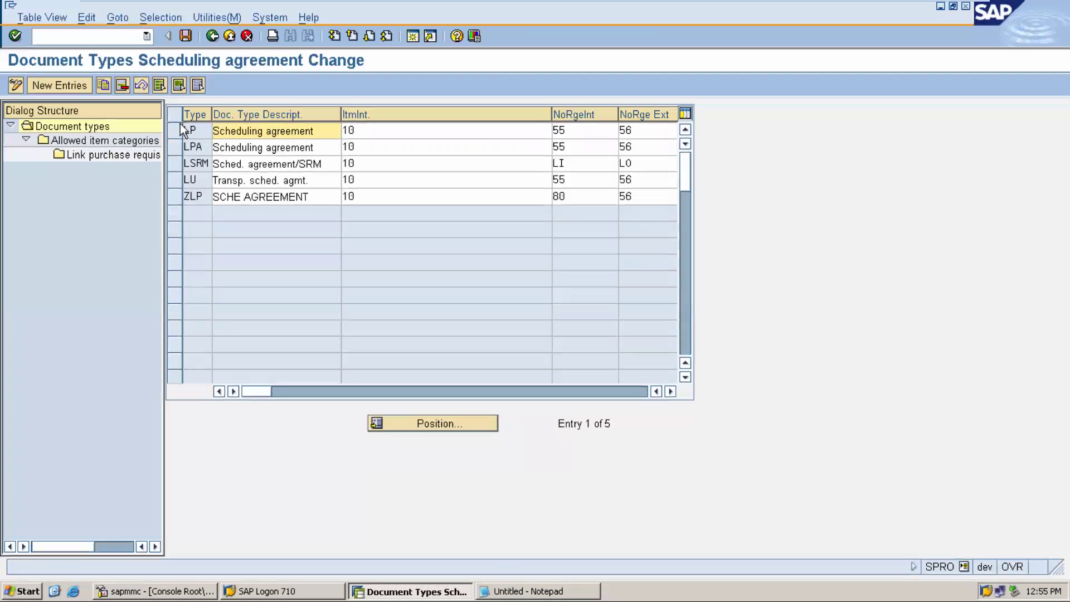
left_click(176, 131)
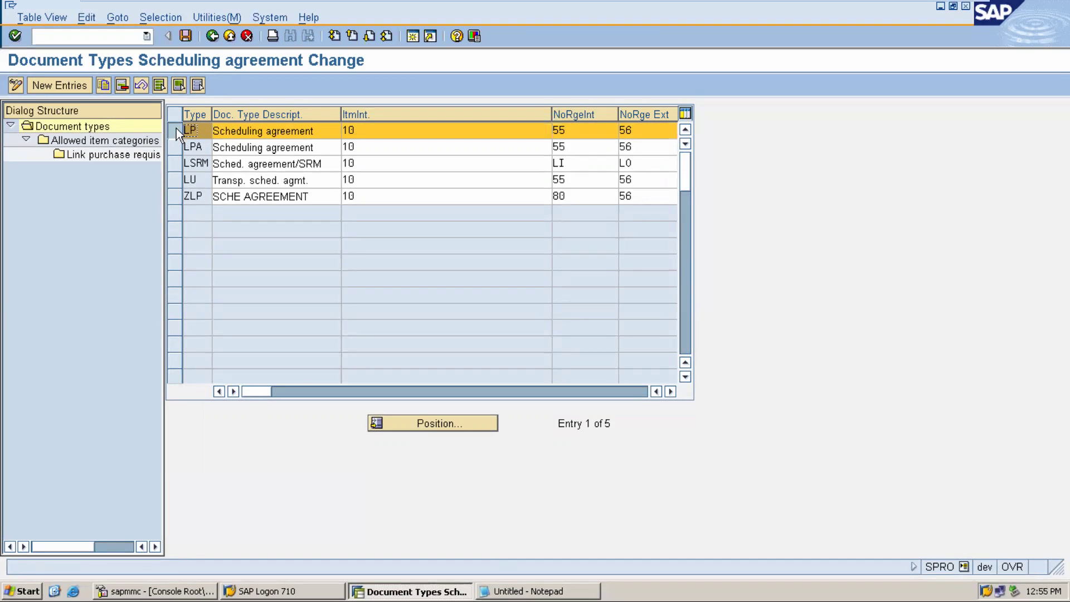
double_click(105, 140)
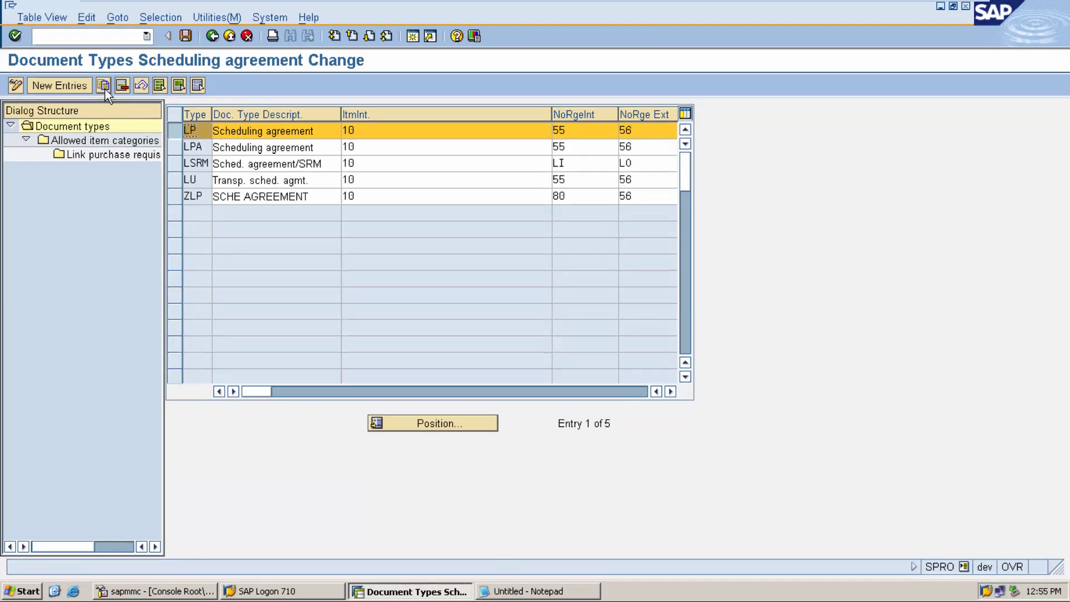
type("AL")
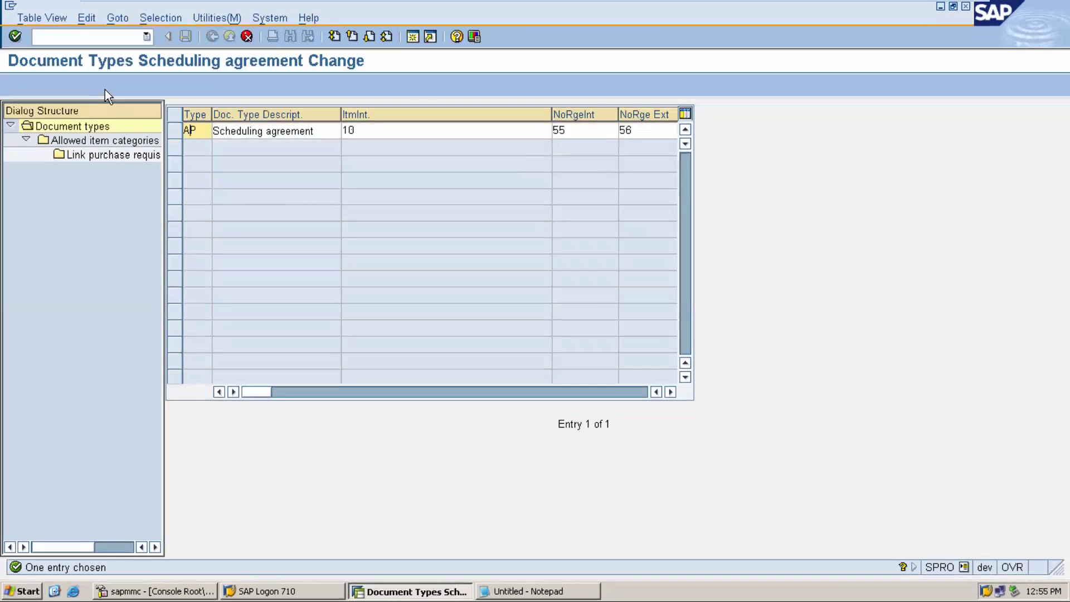
type("P")
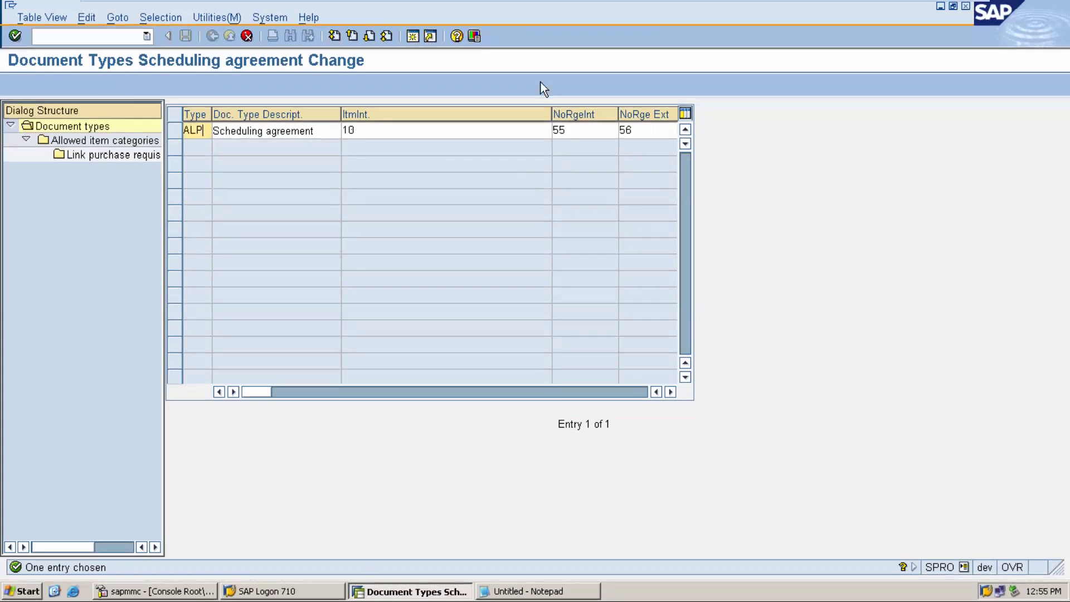
left_click(578, 129)
key("BackSpace")
key("BackSpace")
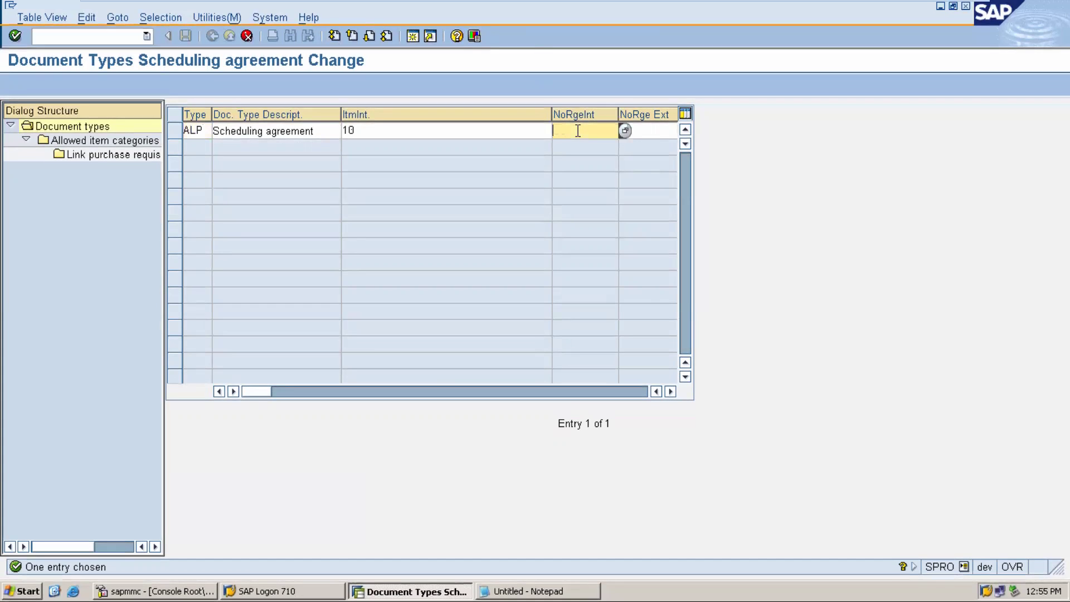
type("X1")
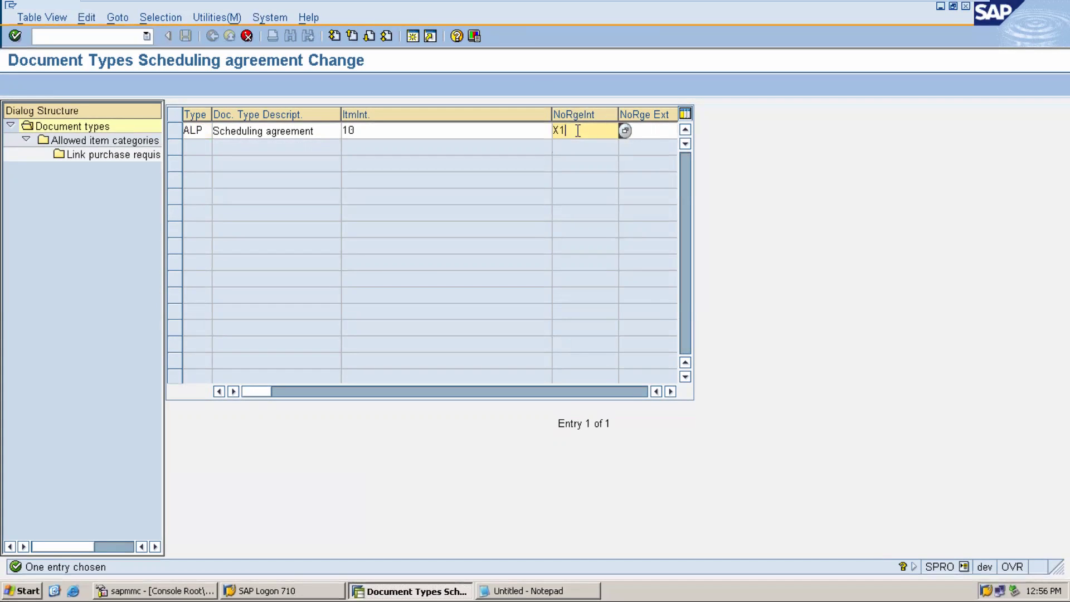
key("Return")
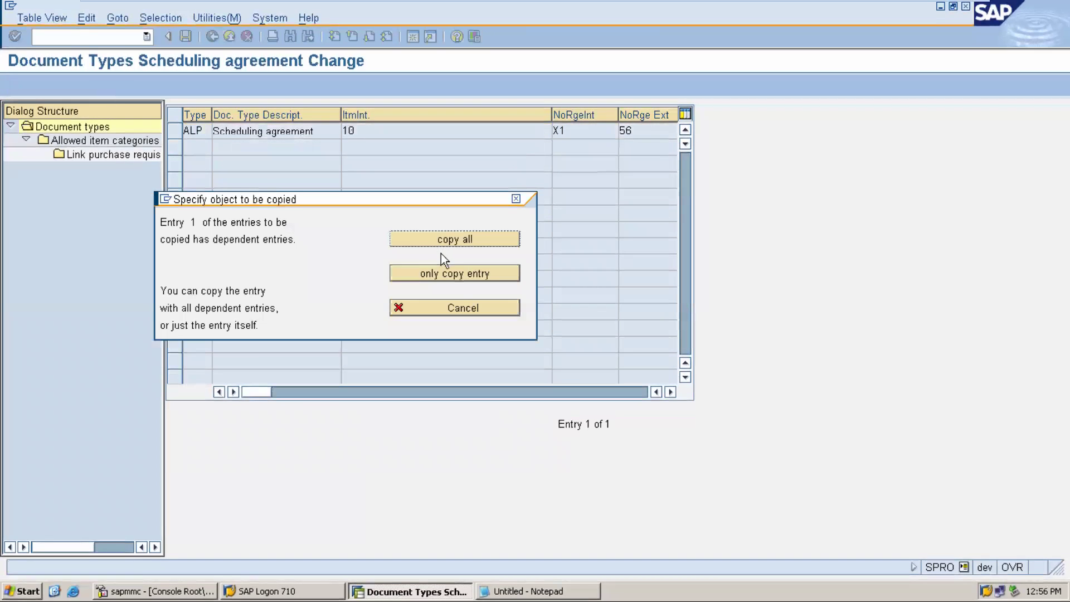
Copy all 26 dependent entries and save ALP under the customizing request.
left_click(449, 239)
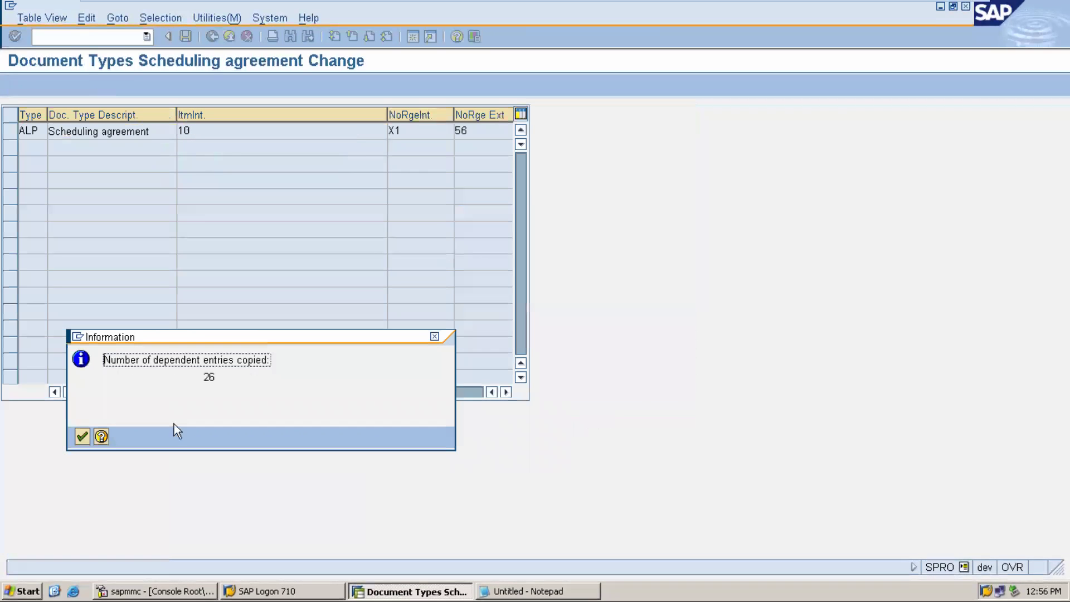
left_click(82, 436)
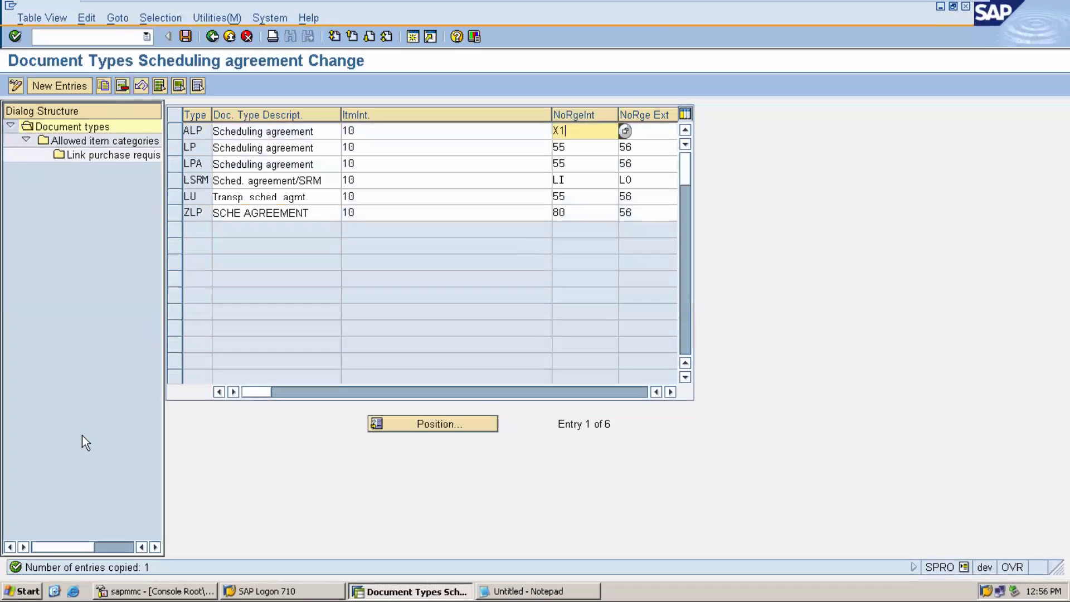
left_click(187, 39)
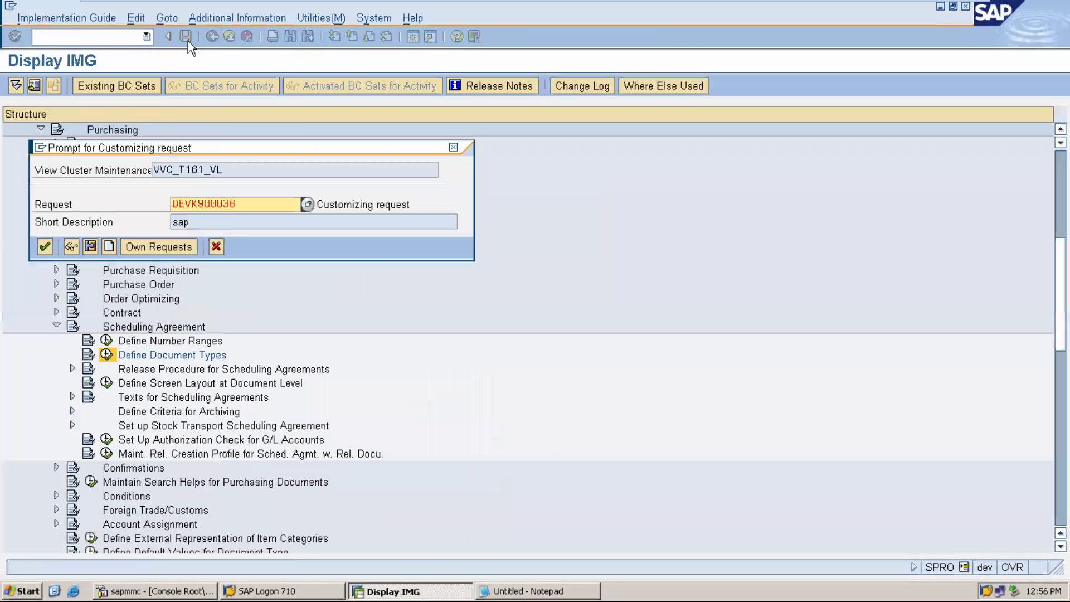
left_click(42, 251)
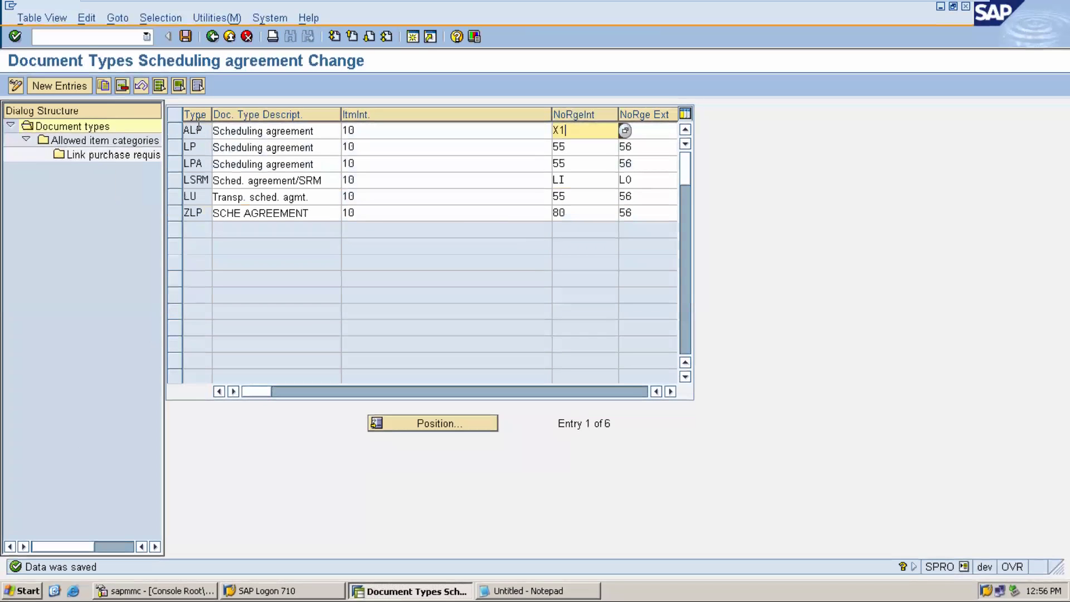
Add ALP on a new line below the material number in the Notepad notes.
left_click(525, 592)
key("Down")
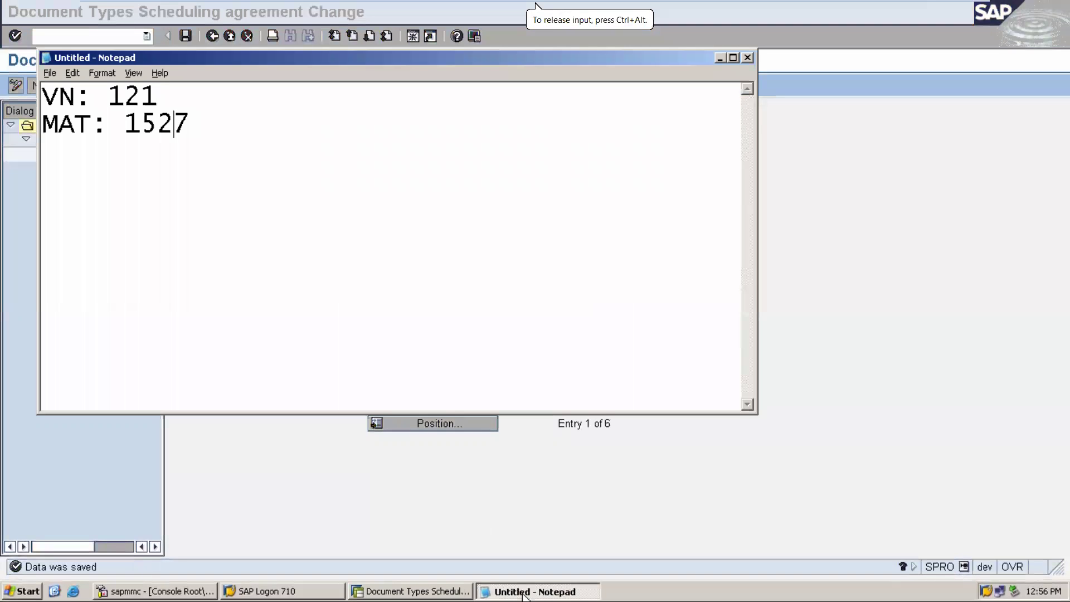
key("End")
key("Return")
key("Return")
type("ALP")
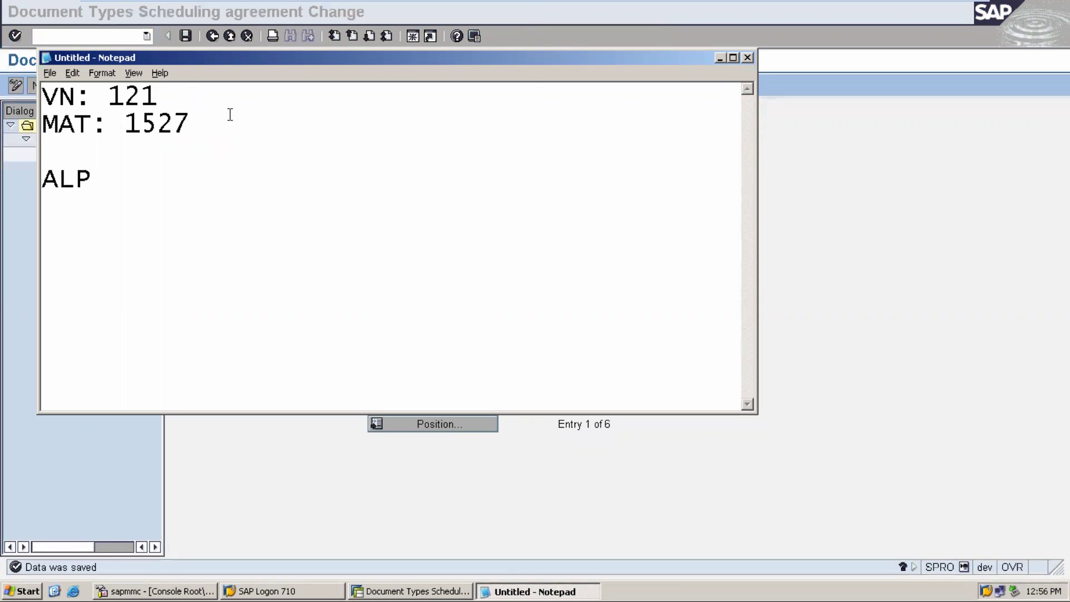
left_click(824, 146)
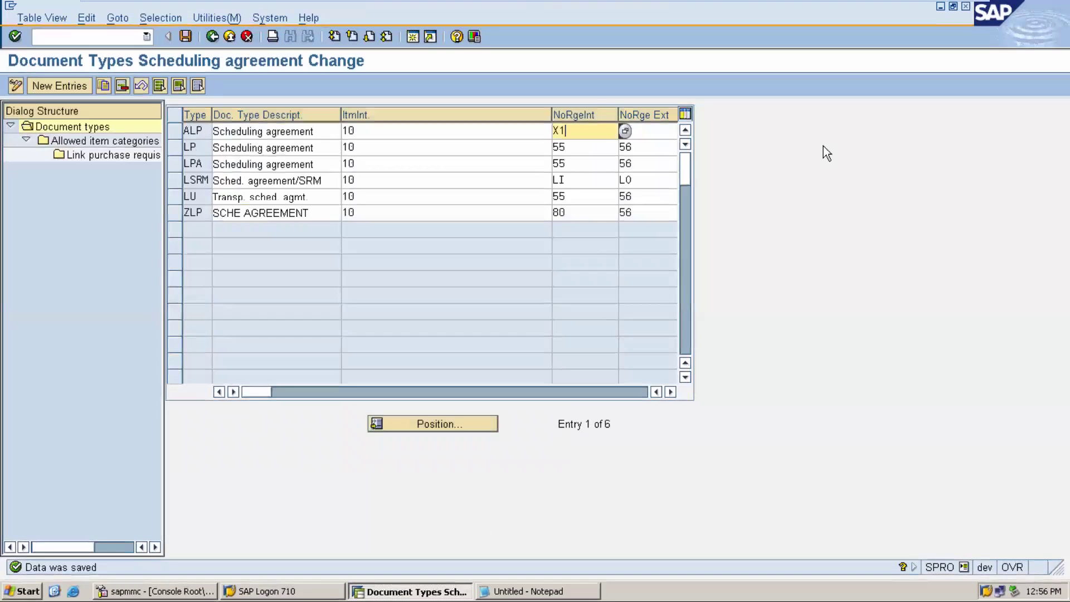
Back out to SAP Easy Access and start a purchase requisition with ME51N.
left_click(229, 37)
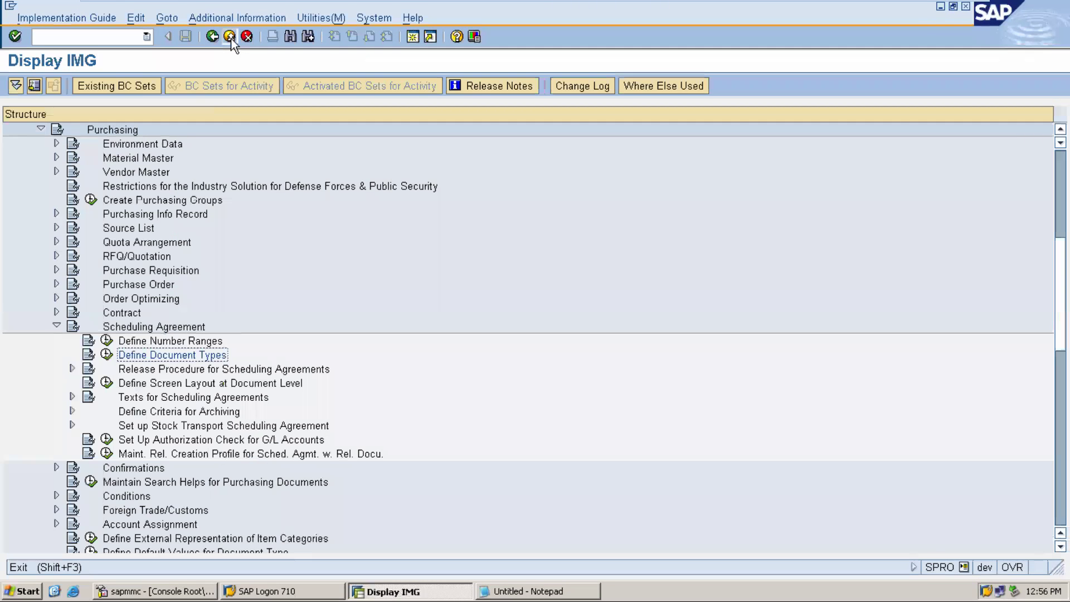
left_click(229, 36)
left_click(229, 36)
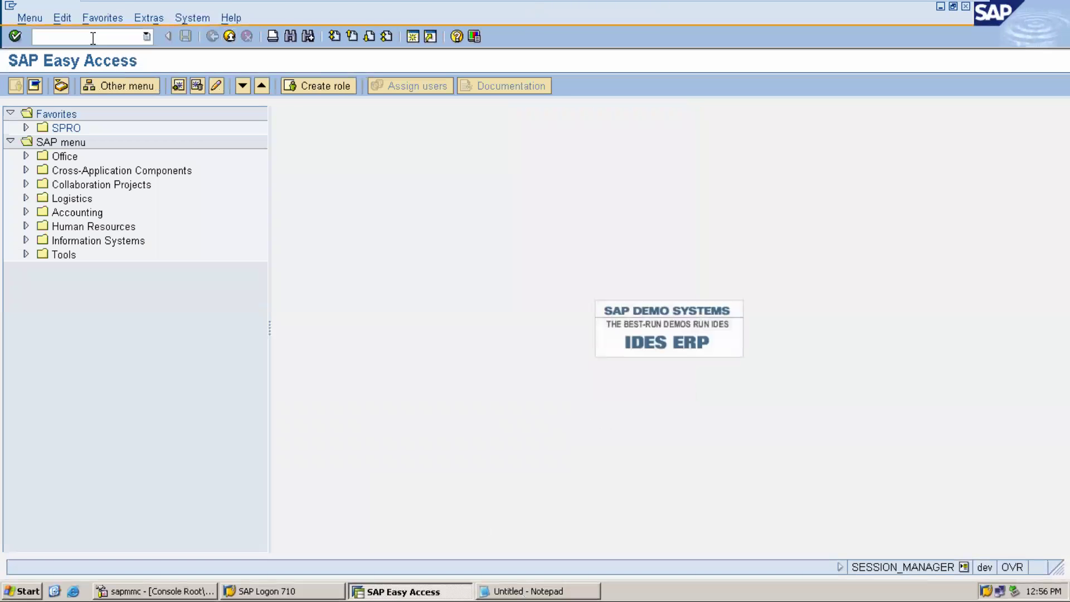
type("ME51N")
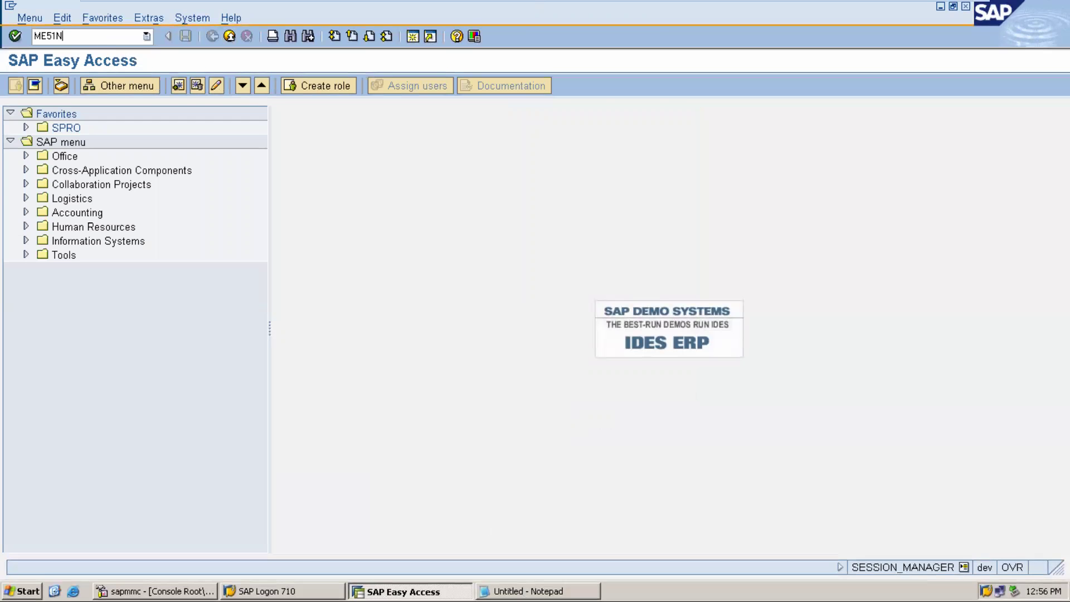
key("Return")
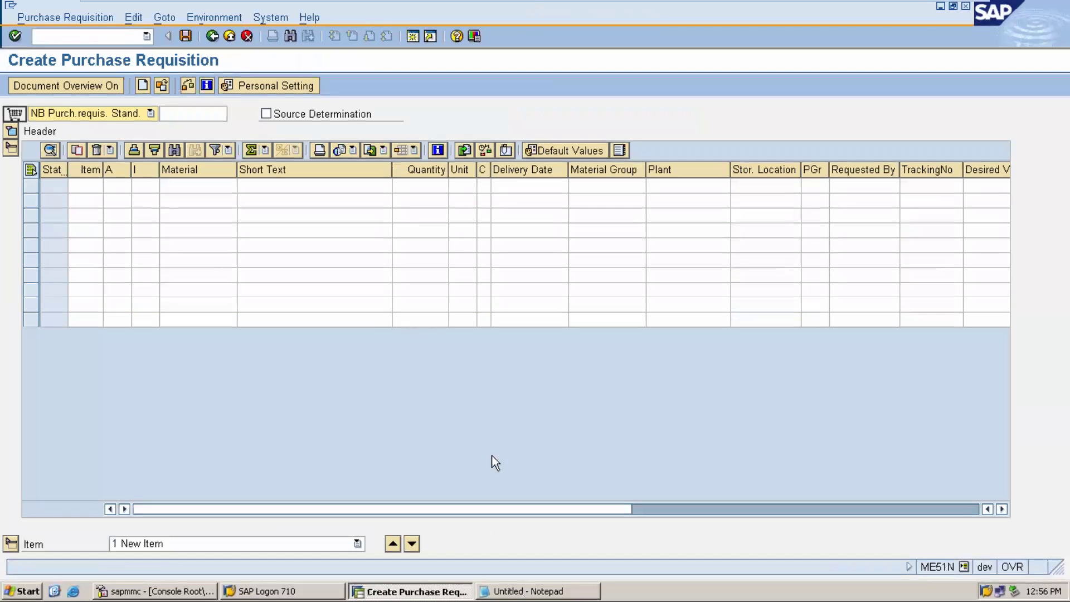
Enter material 1527, taken from the notes, in the first requisition item.
left_click(571, 595)
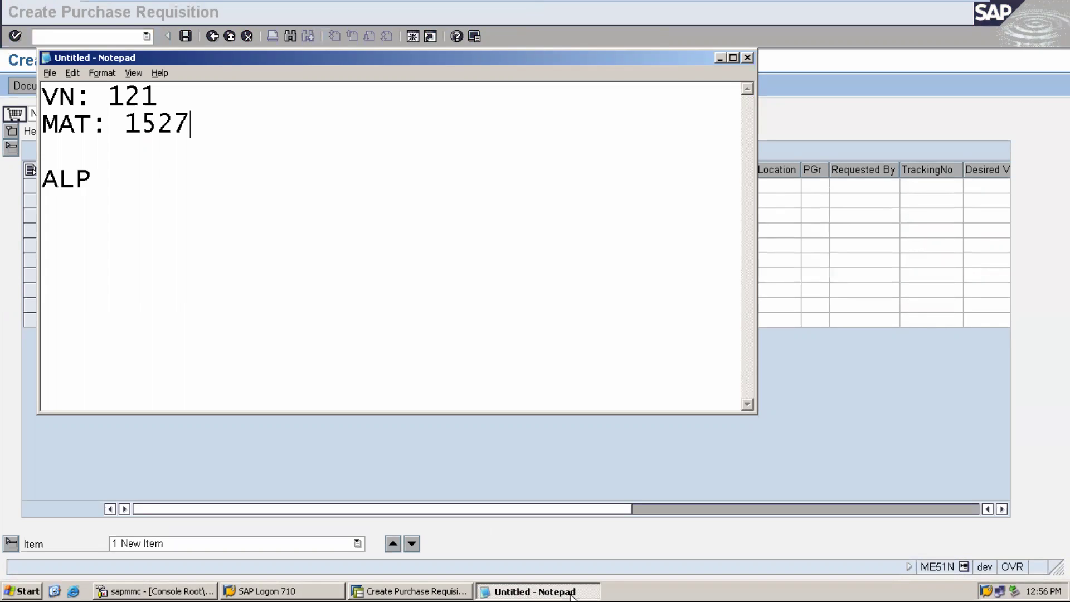
double_click(150, 123)
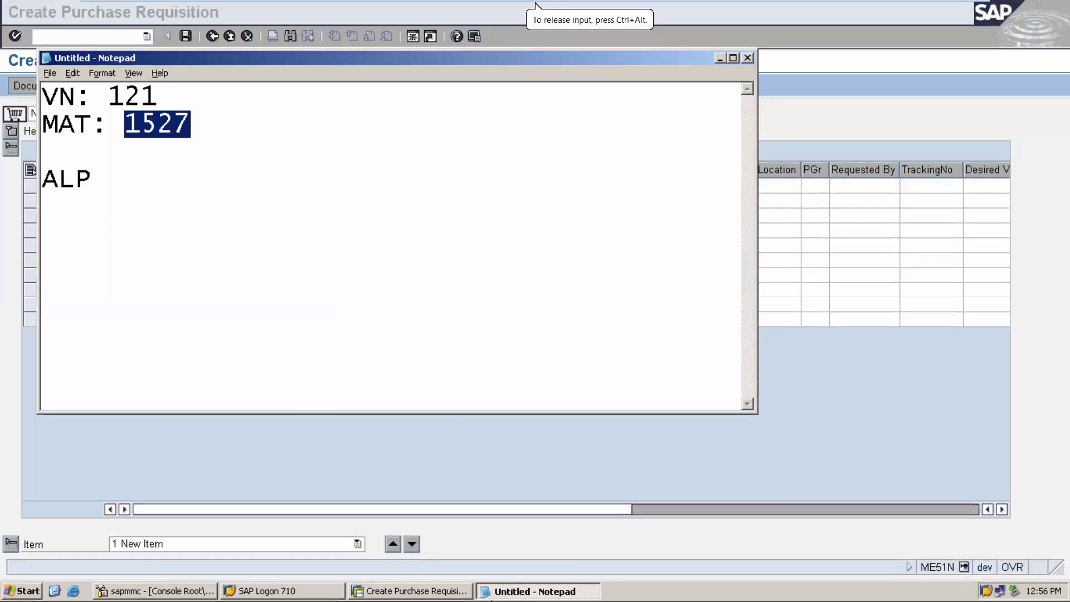
left_click(532, 592)
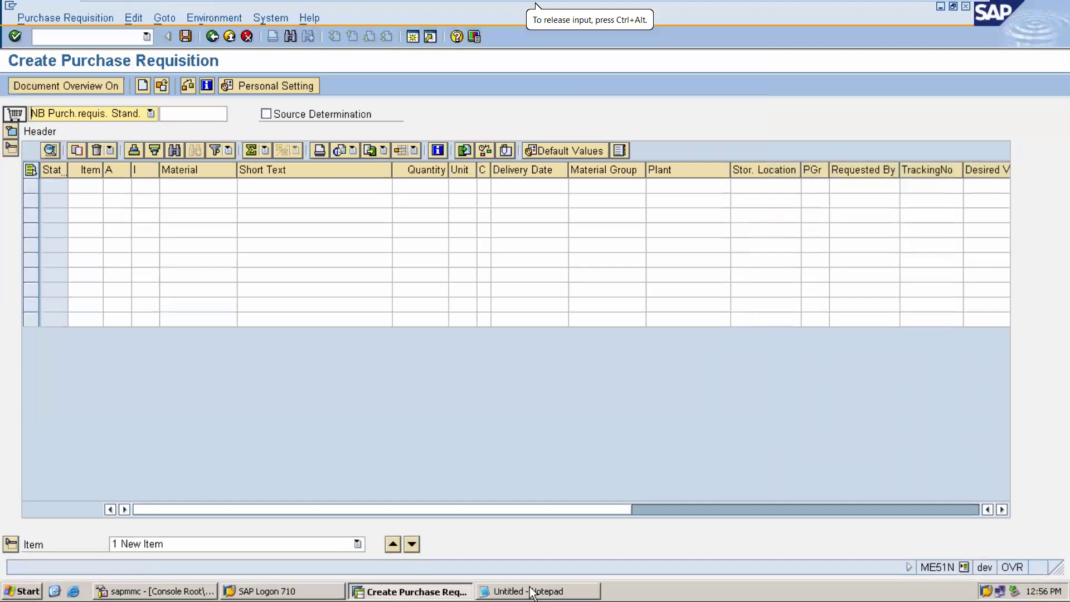
left_click(192, 189)
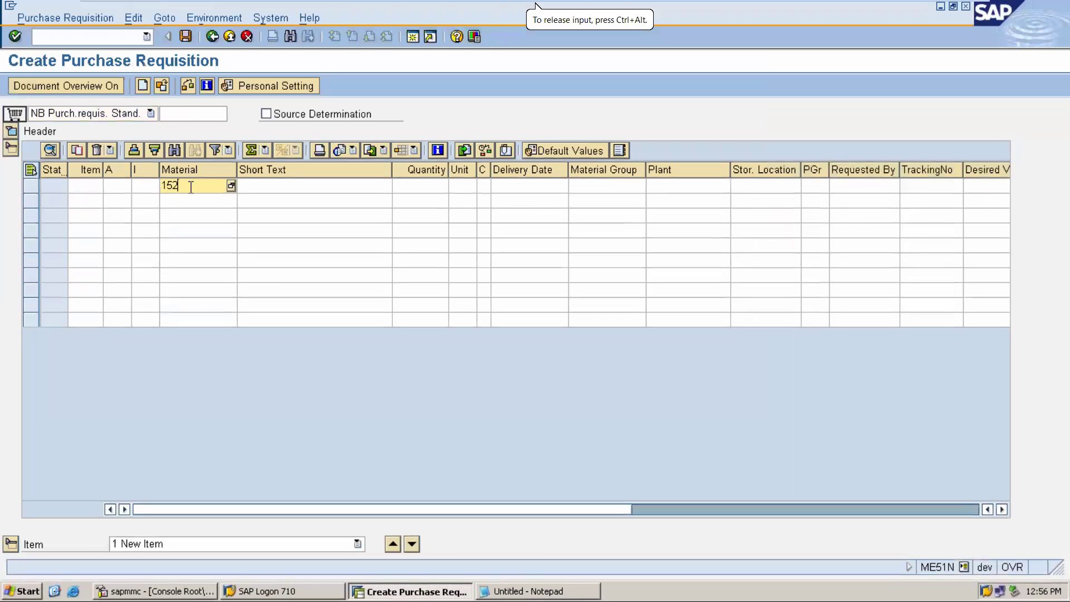
key("alt+Tab")
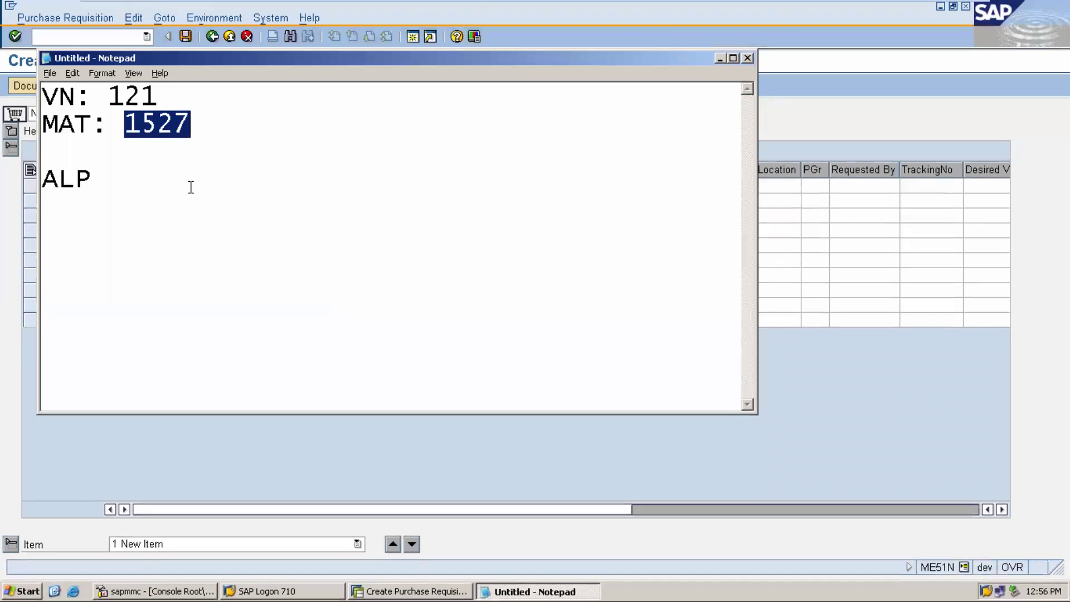
key("alt+Tab")
type("152")
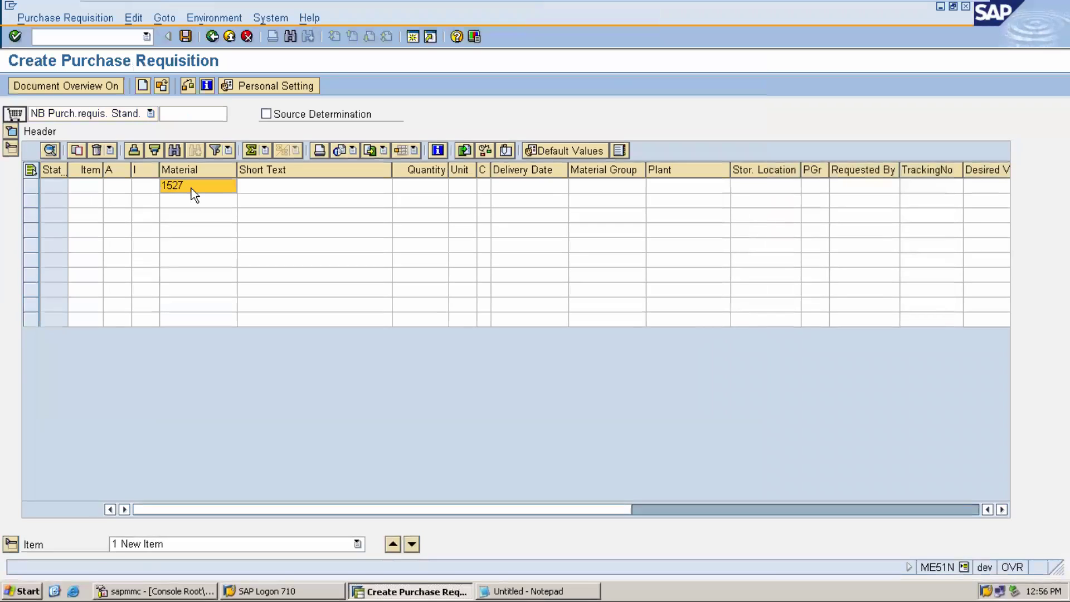
key("Return")
Set plant 1111, quantity 10, storage location 1111, valuation price 22, and save.
type("1111")
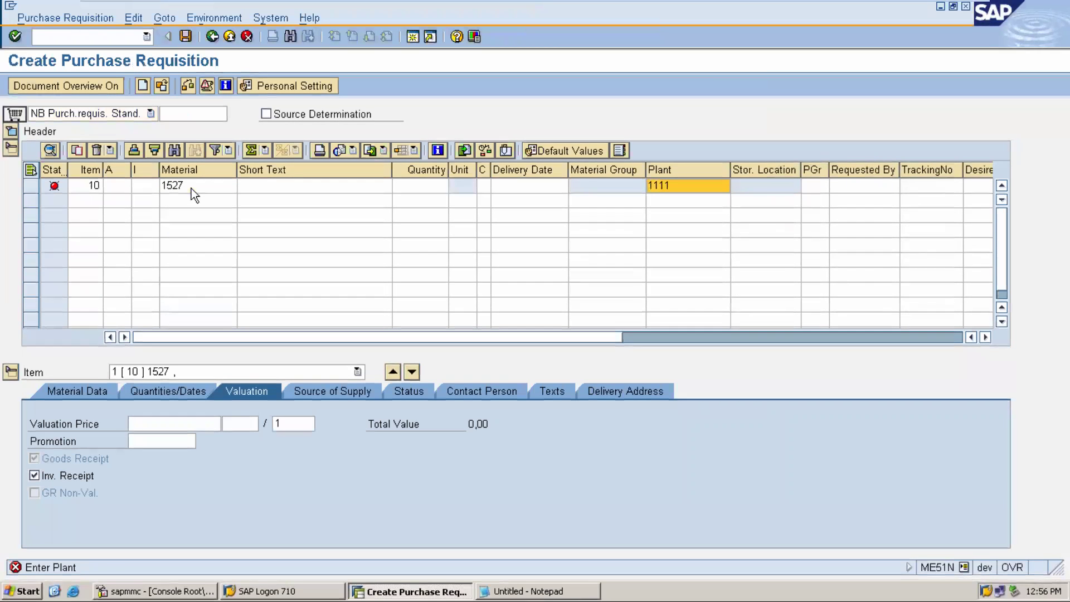
key("Return")
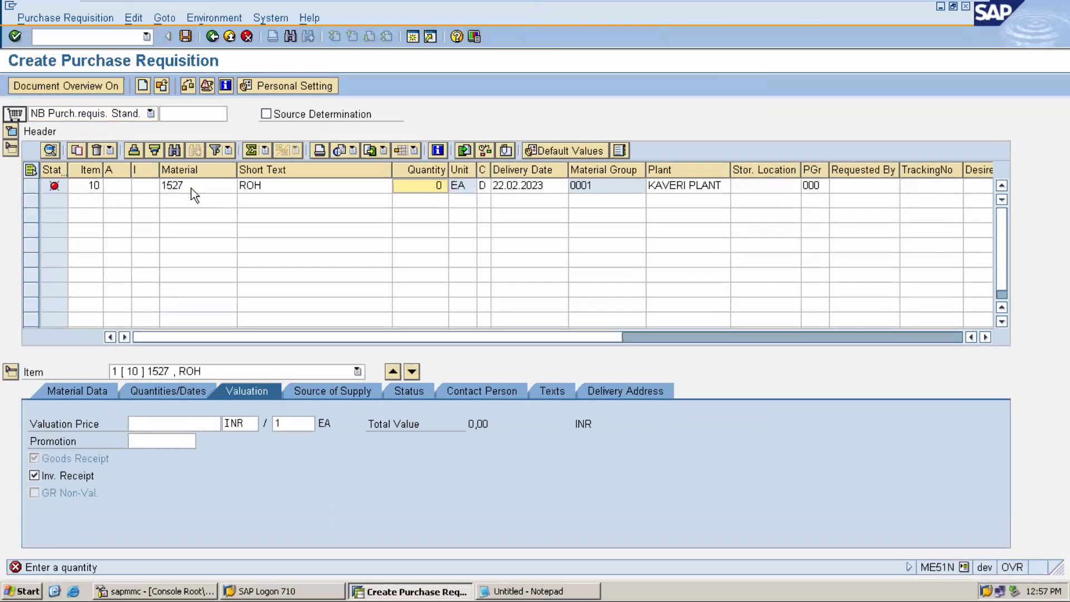
type("10")
key("Return")
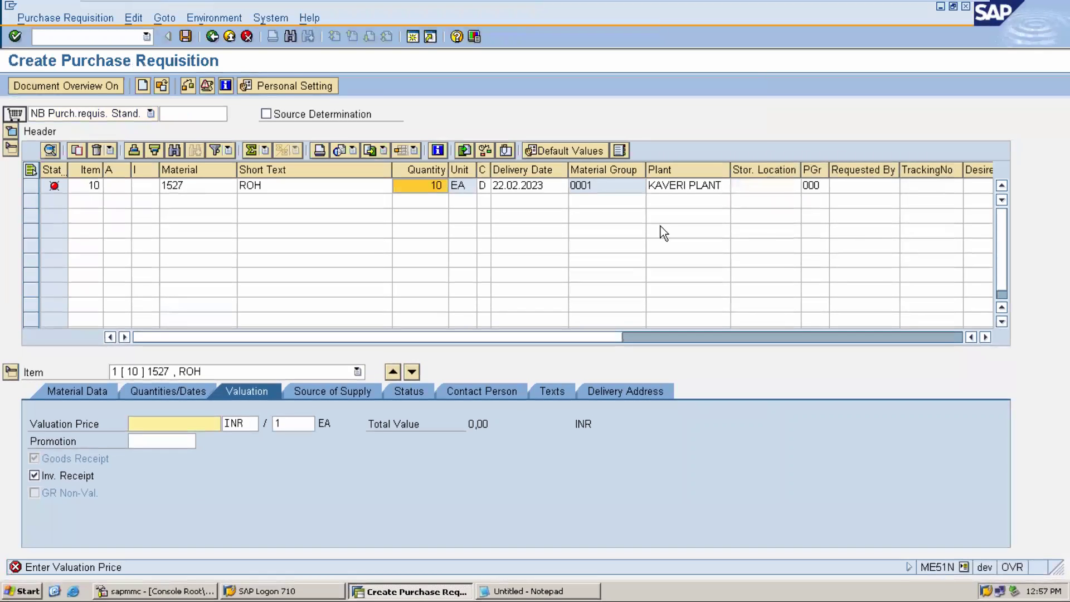
left_click(752, 189)
type("1111")
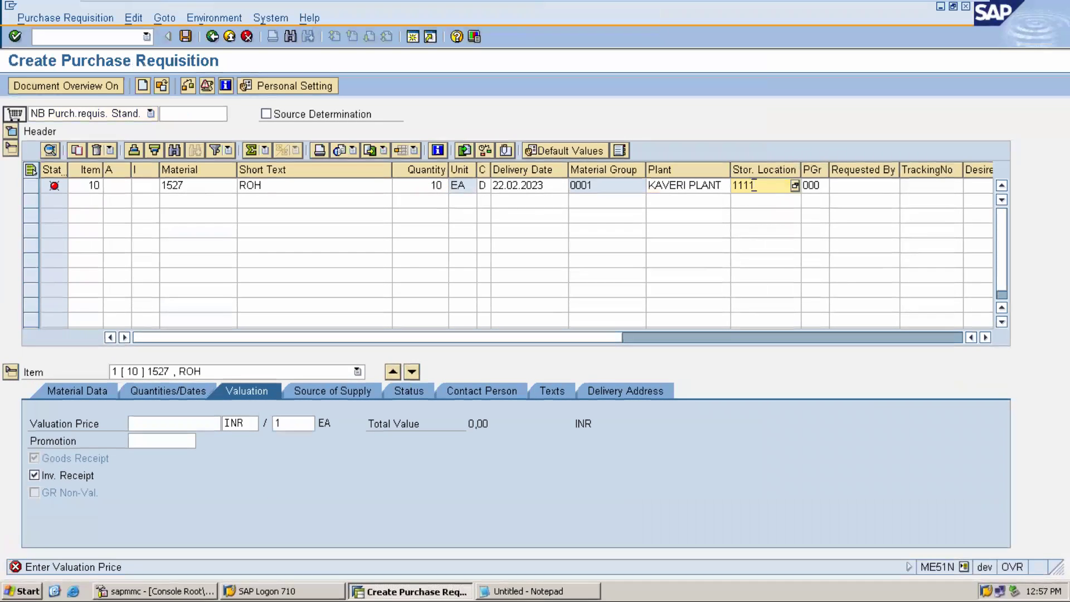
key("Return")
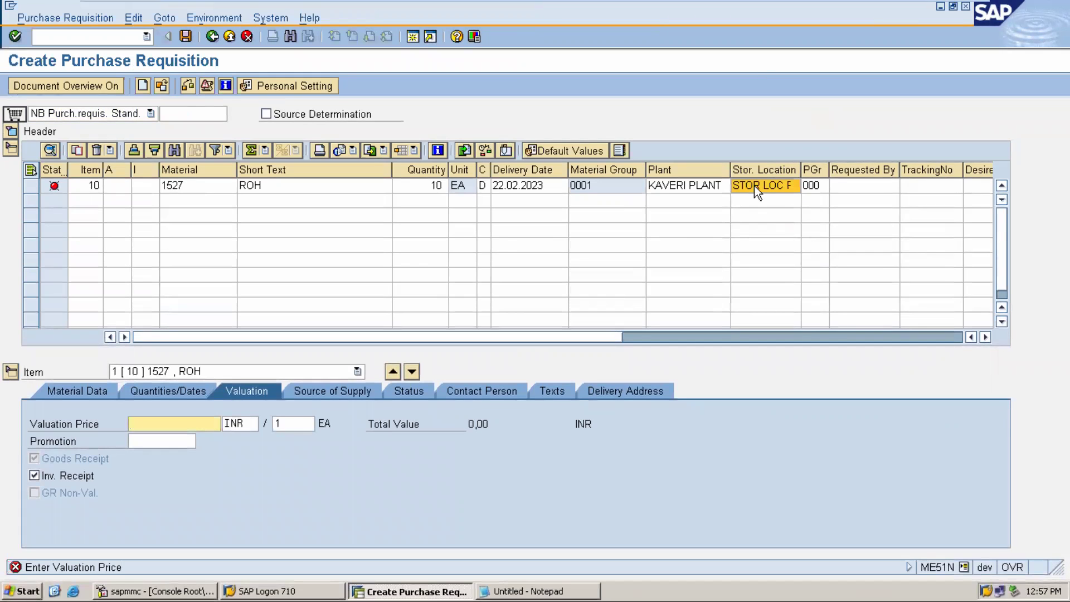
type("22")
key("Return")
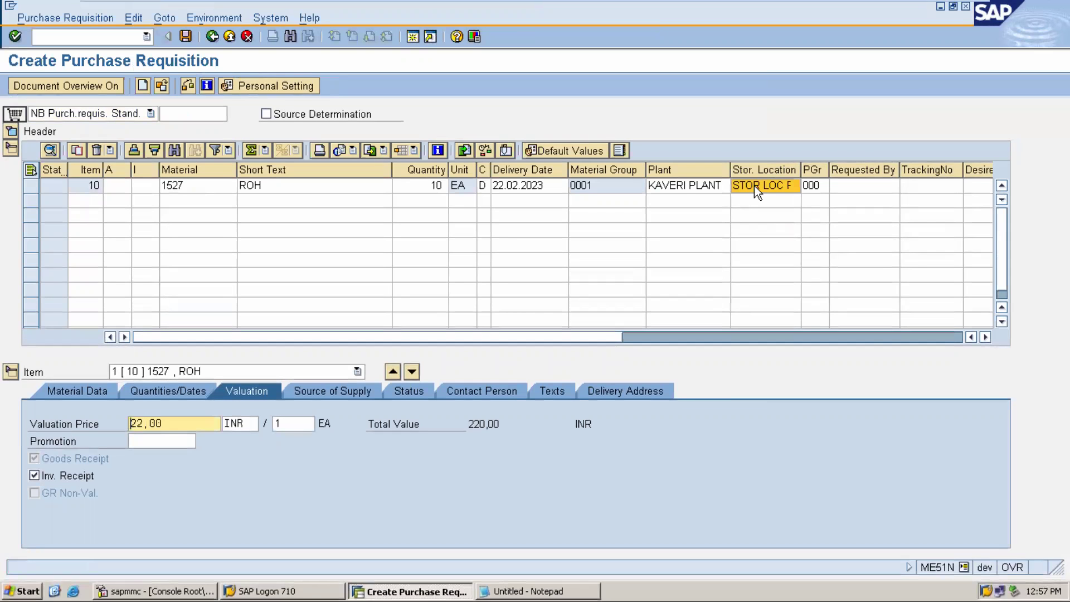
left_click(186, 37)
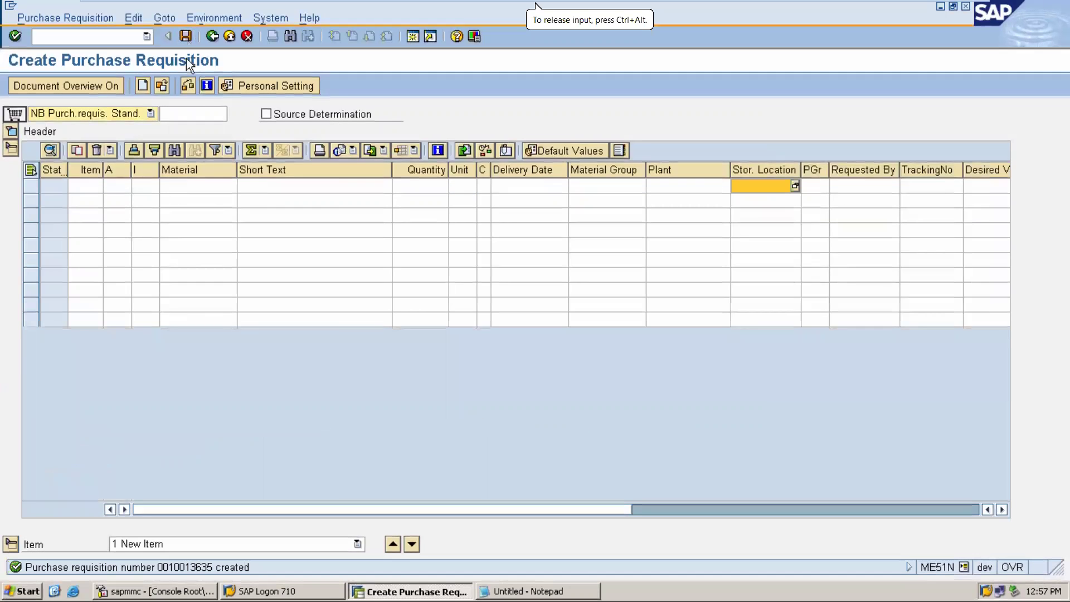
Copy the new requisition number from the status message into Notepad after 'PR :'.
double_click(176, 568)
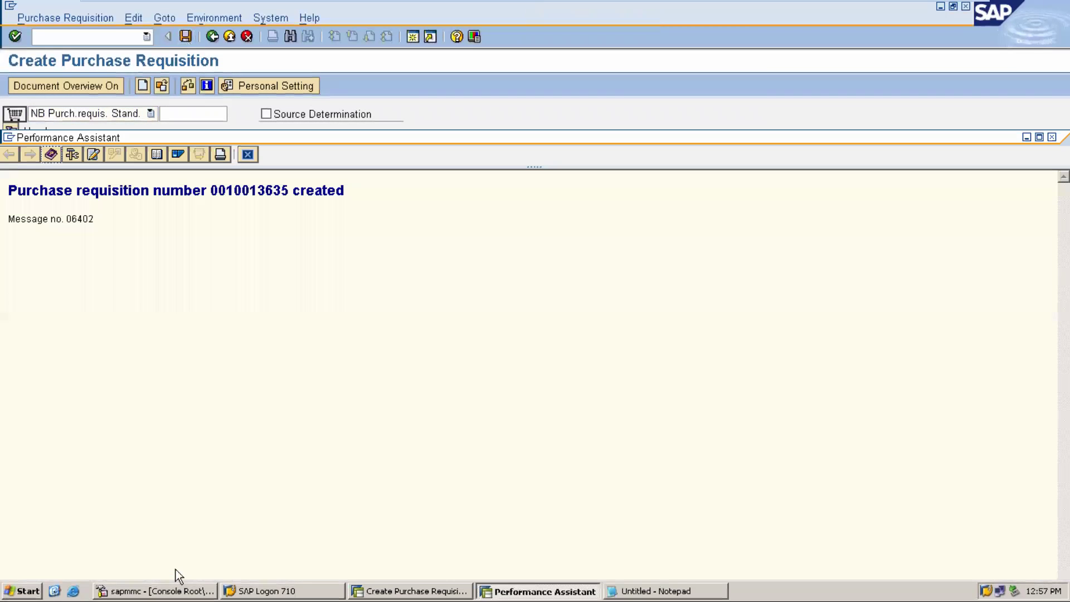
double_click(261, 189)
key("ctrl+c")
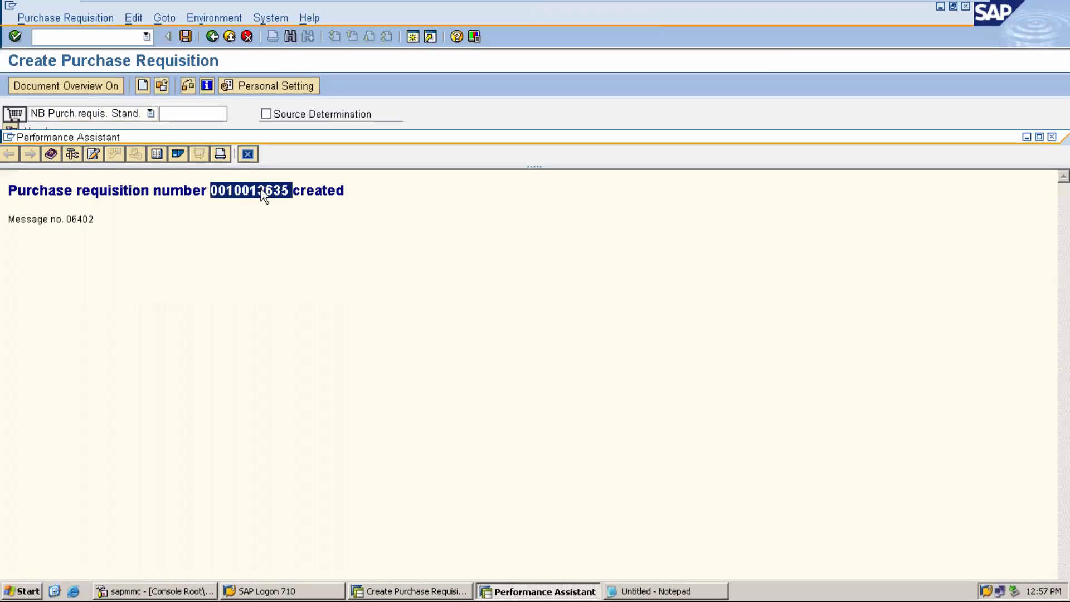
left_click(249, 155)
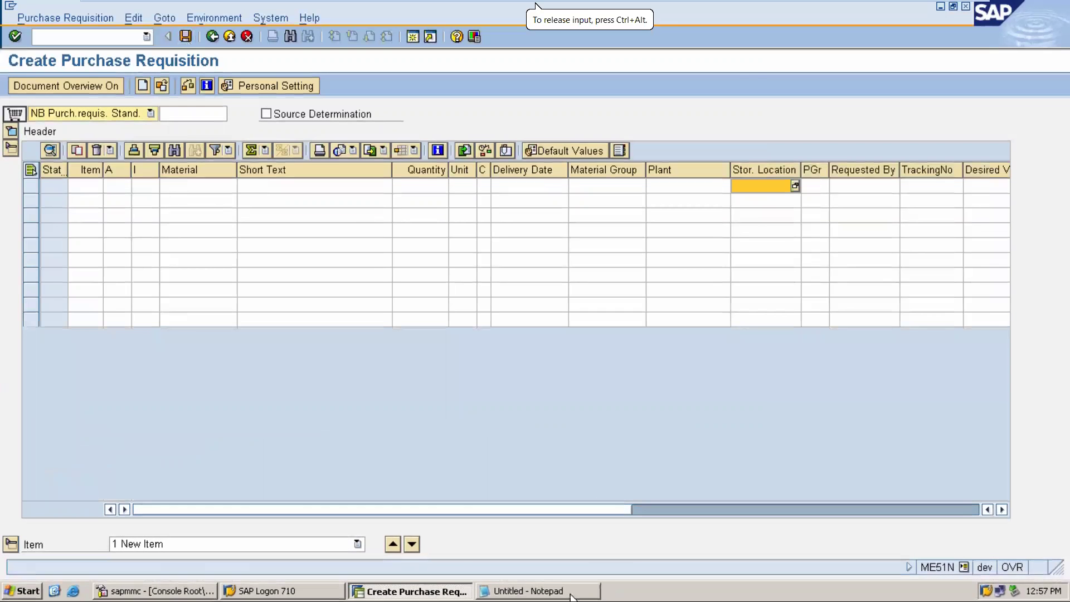
left_click(538, 591)
left_click(523, 271)
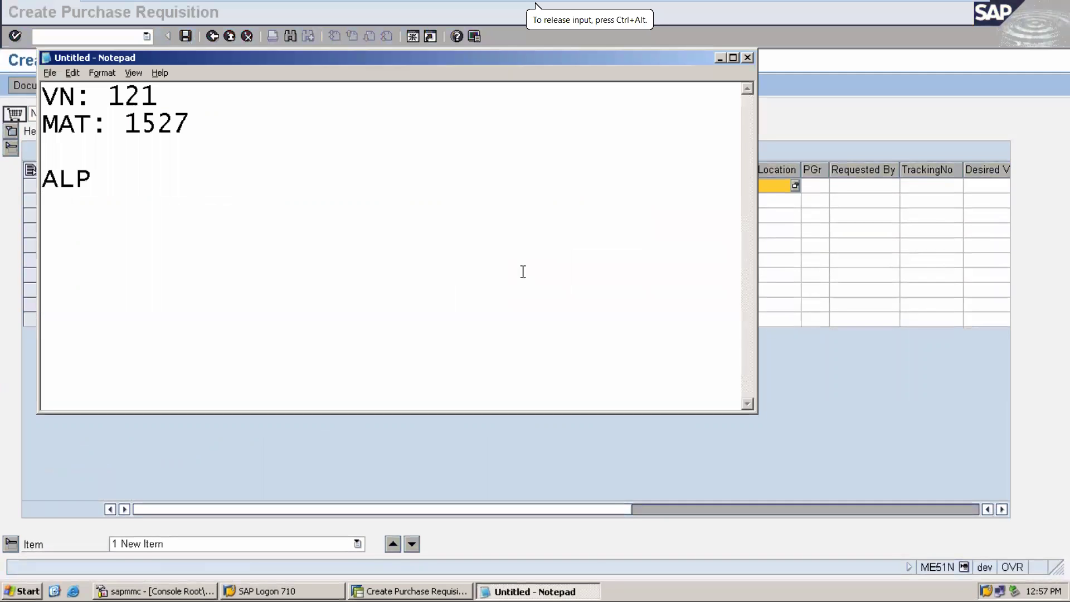
type("PR :")
key("ctrl+v")
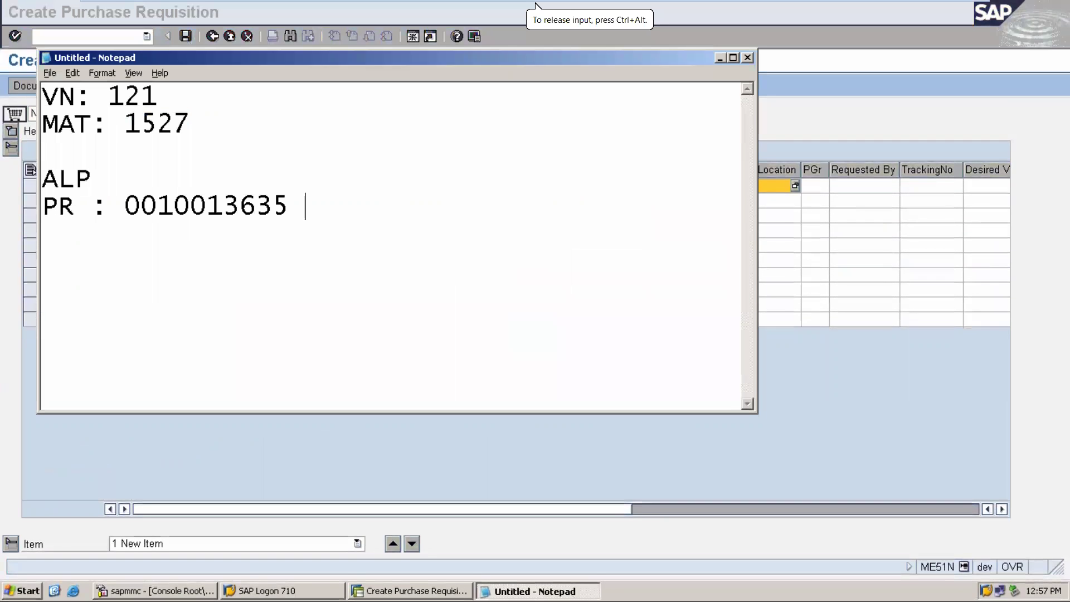
left_click(848, 83)
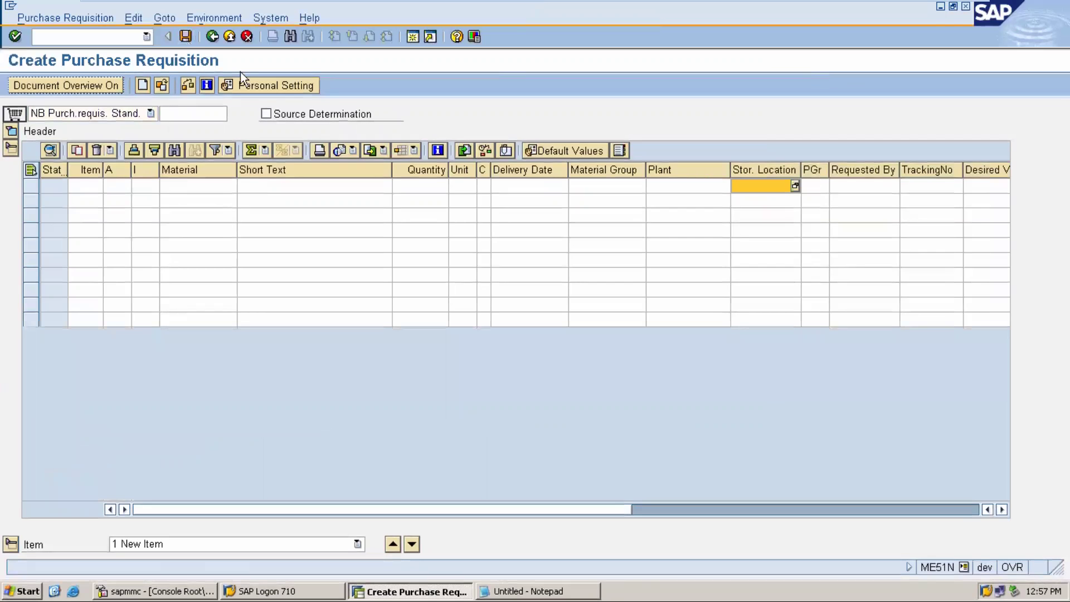
left_click(212, 36)
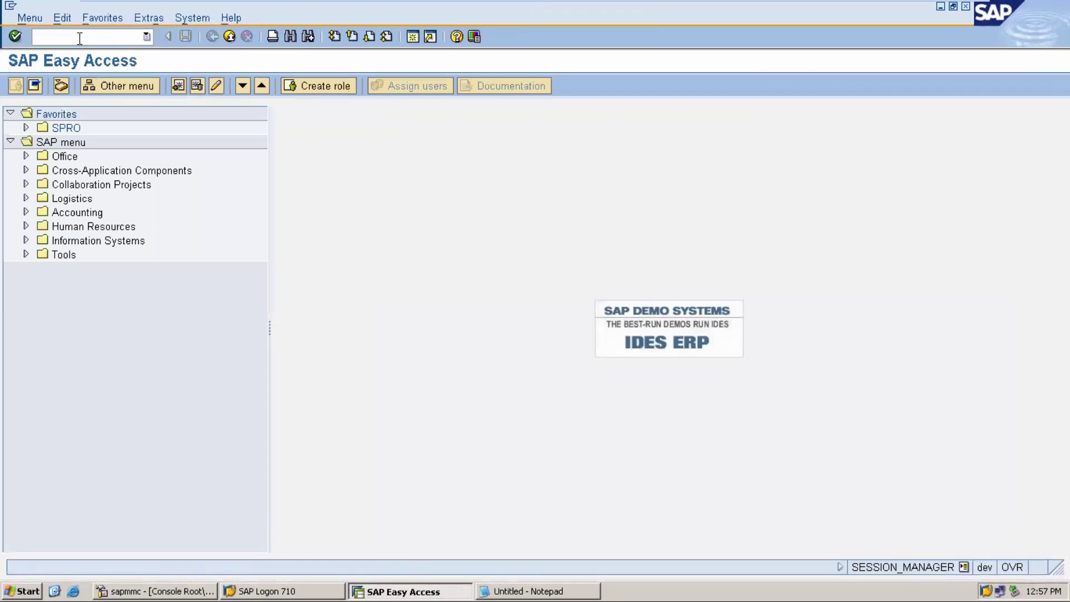
Start ME31L for vendor 121 referencing the requisition, with the purchasing group filter cleared.
left_click(79, 38)
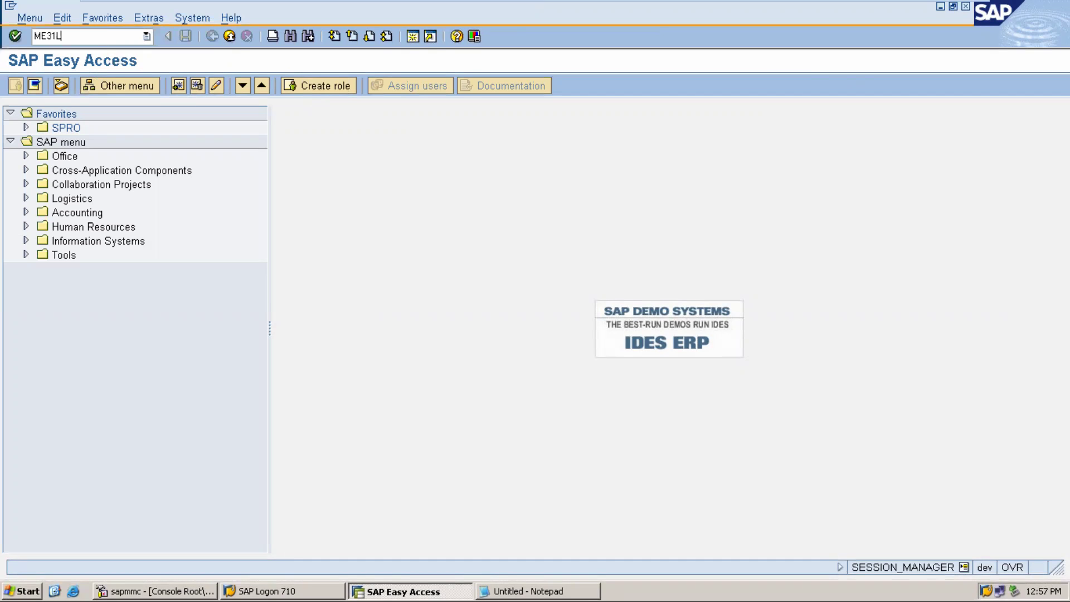
key("Return")
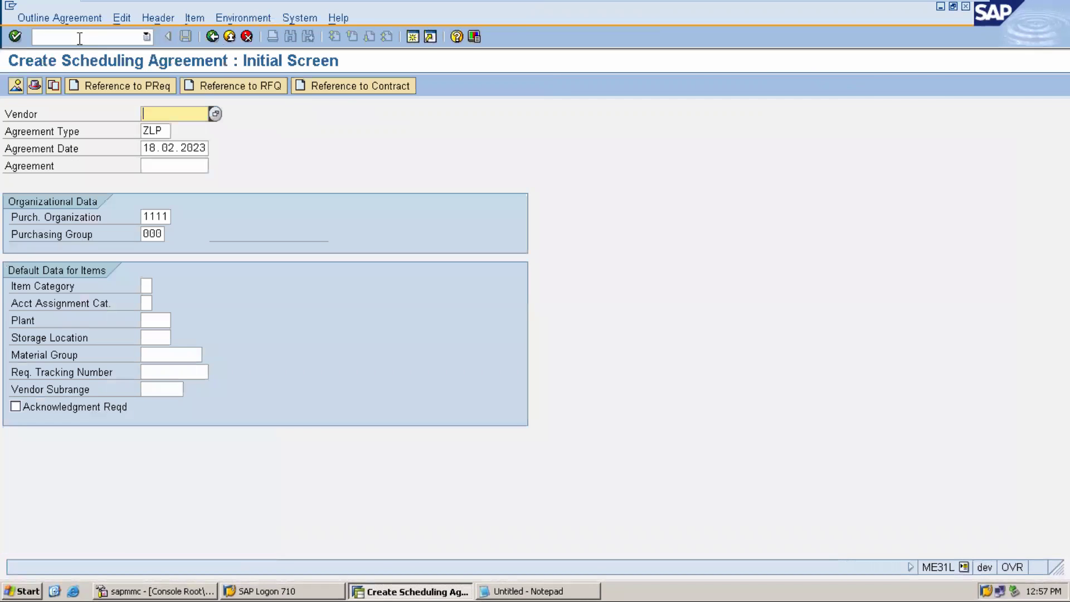
type("121")
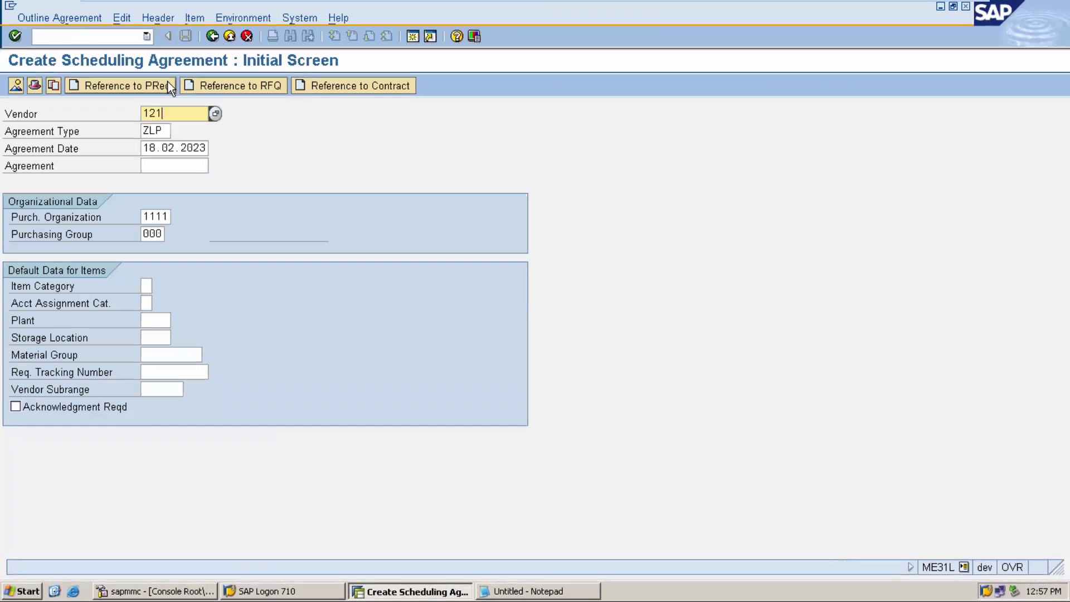
left_click(132, 88)
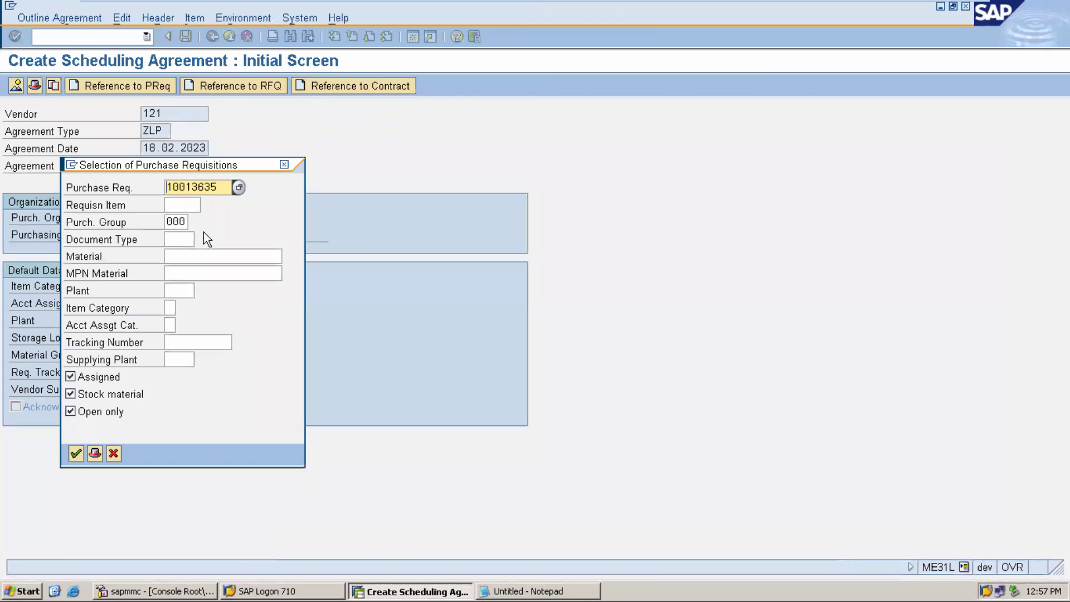
left_click(534, 592)
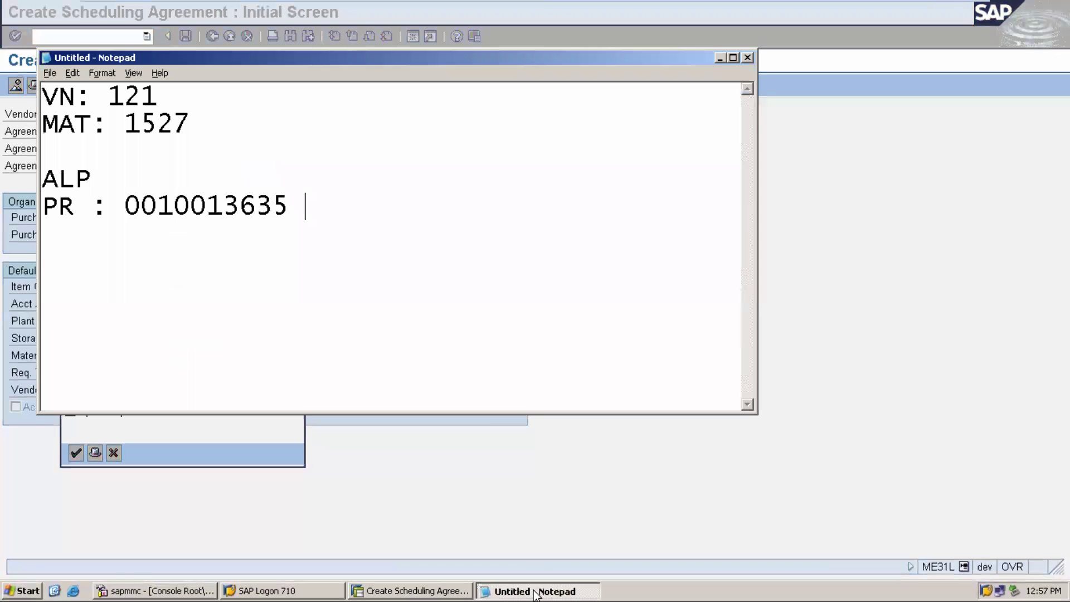
left_click(534, 592)
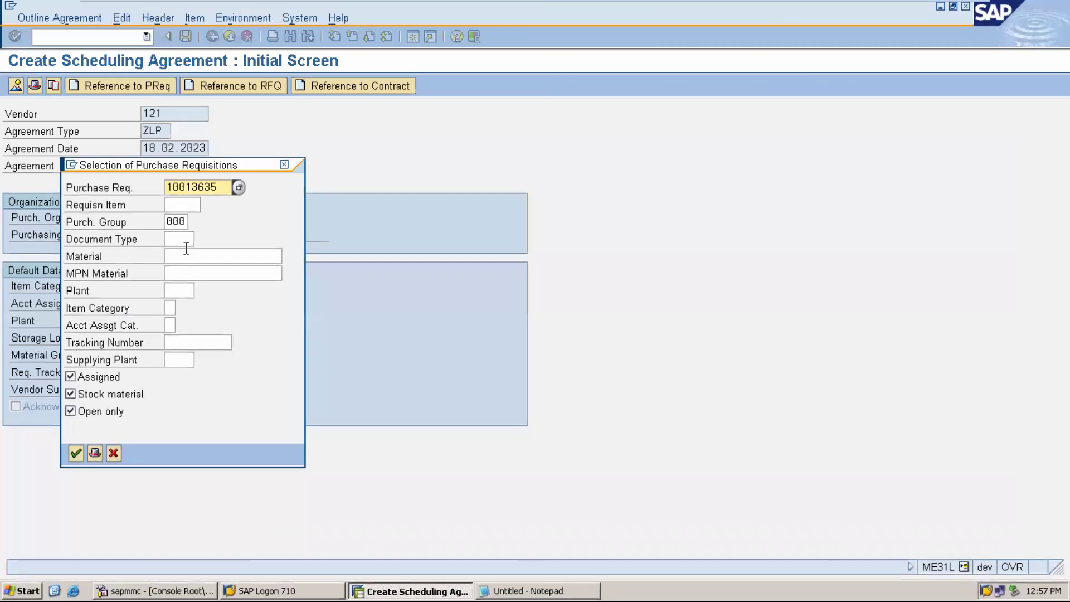
left_click(185, 221)
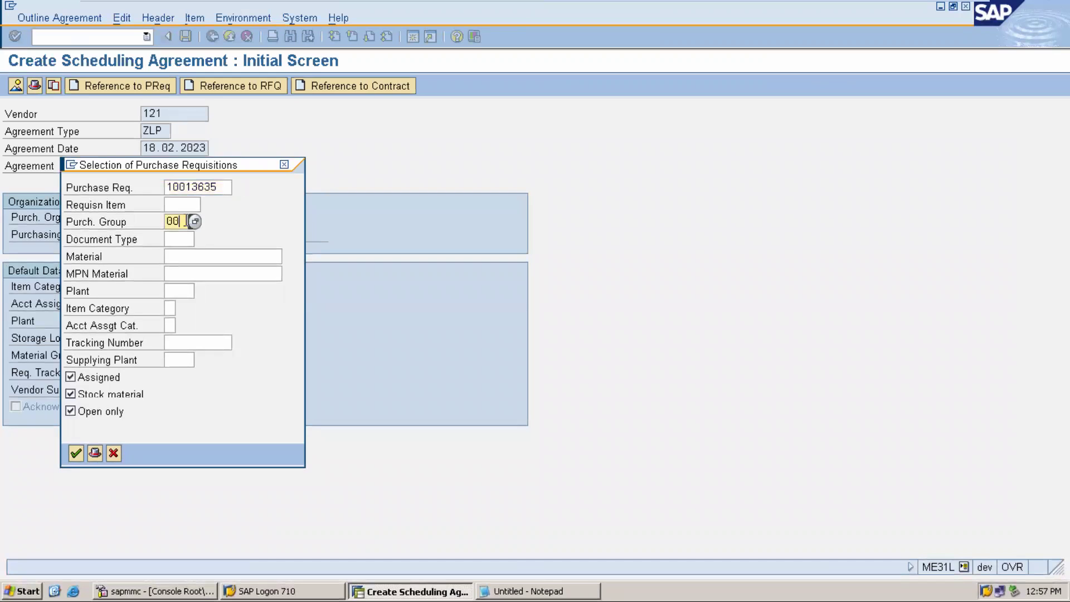
left_click(75, 454)
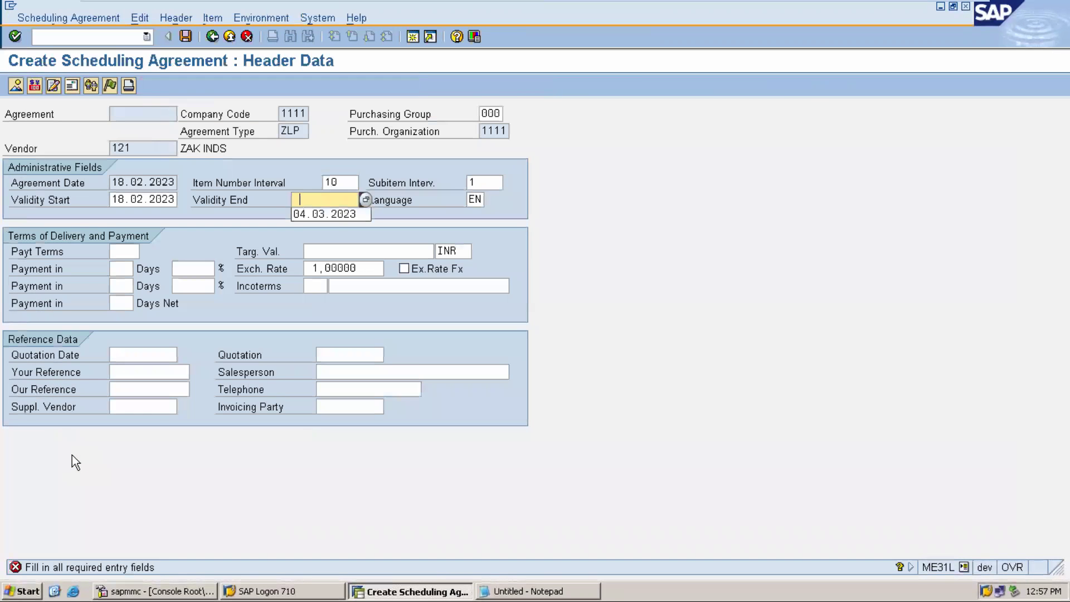
Adopt the requisition item for material 1527 and set its net order price to 1,100.
key("Down")
key("Return")
key("Return")
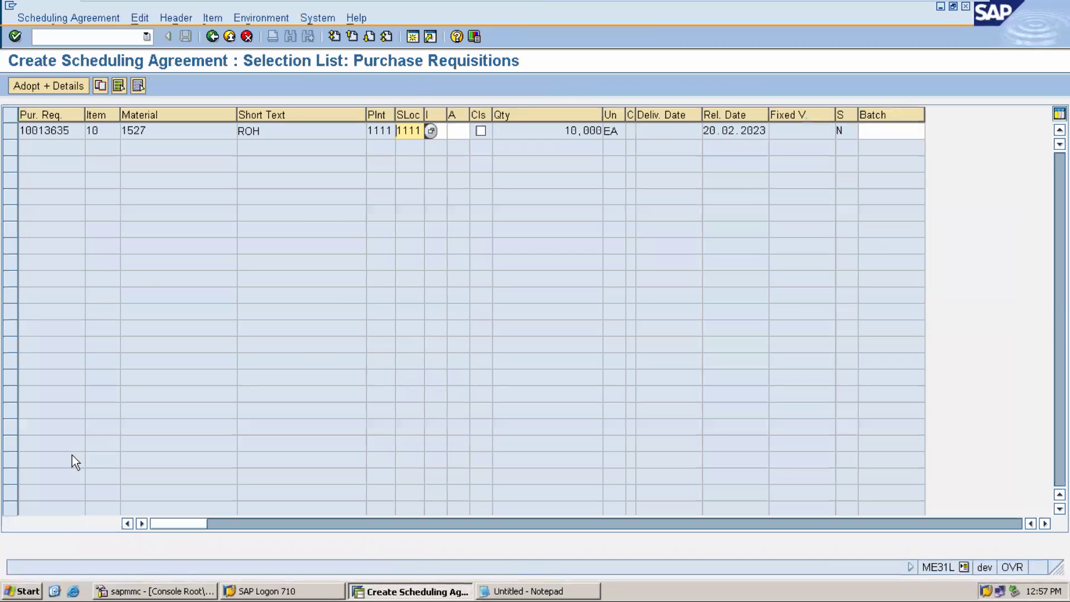
left_click(11, 131)
left_click(66, 85)
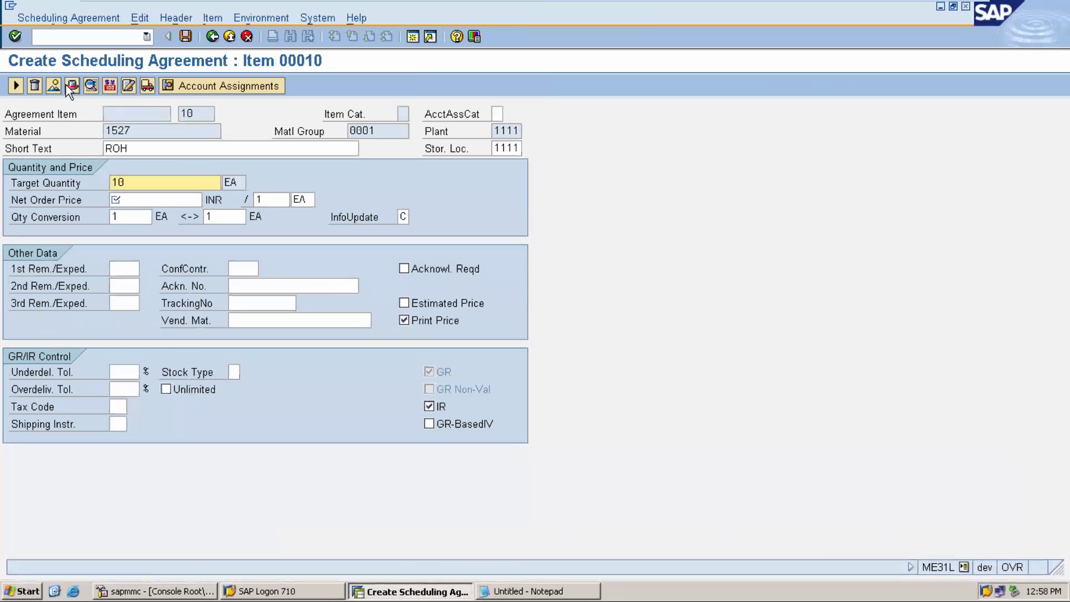
left_click(144, 199)
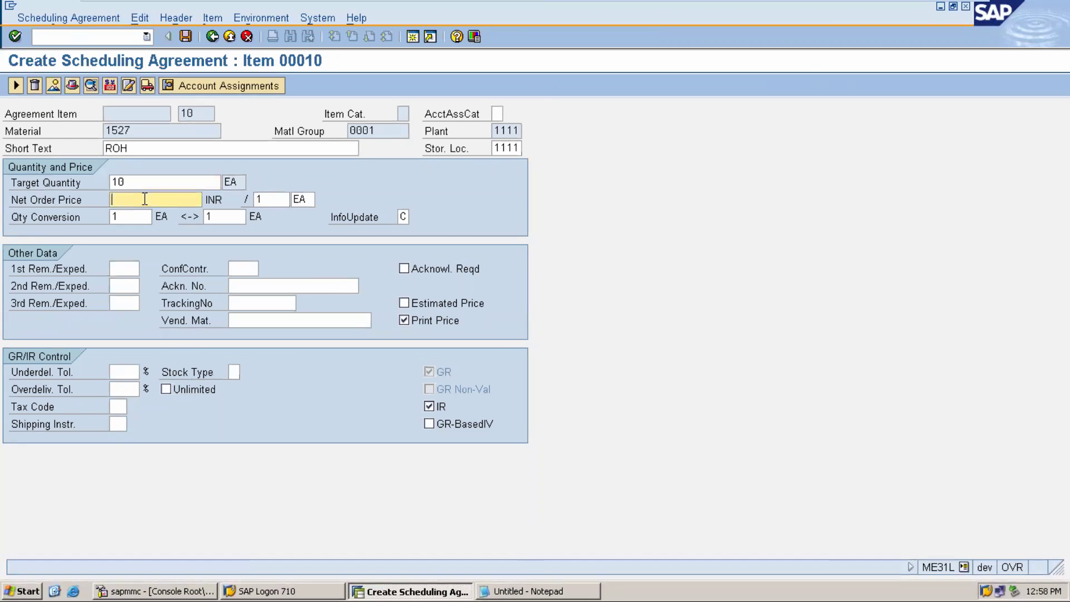
type("1.100")
key("F3")
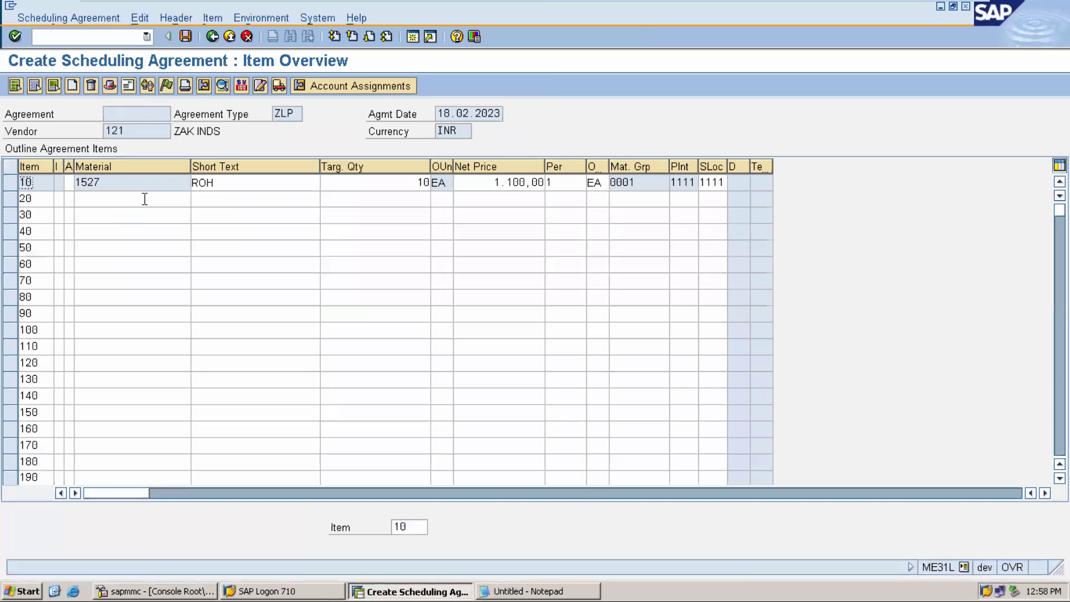
left_click(182, 40)
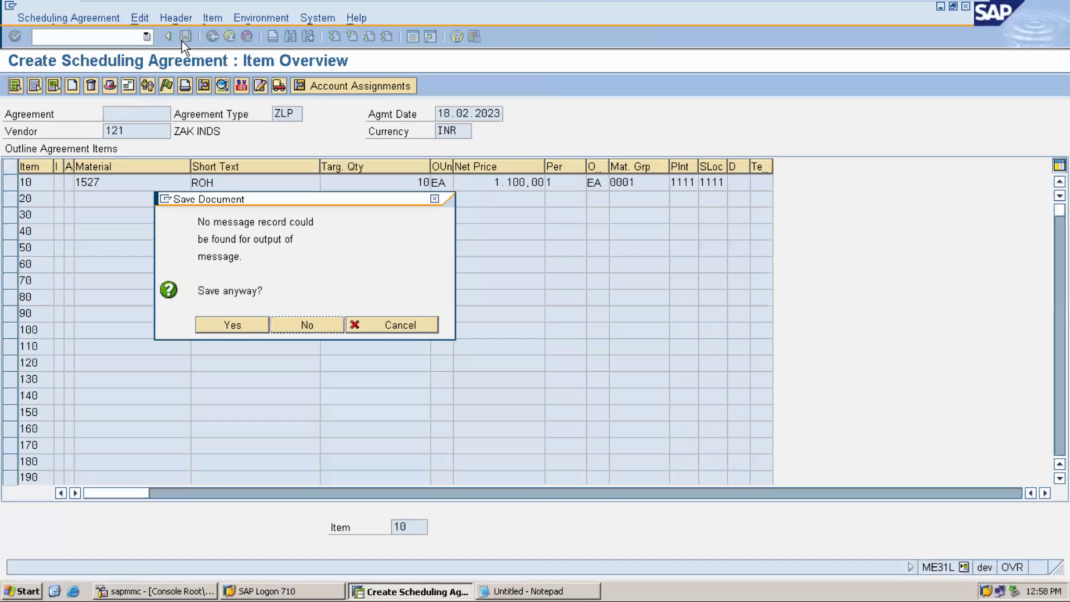
left_click(207, 327)
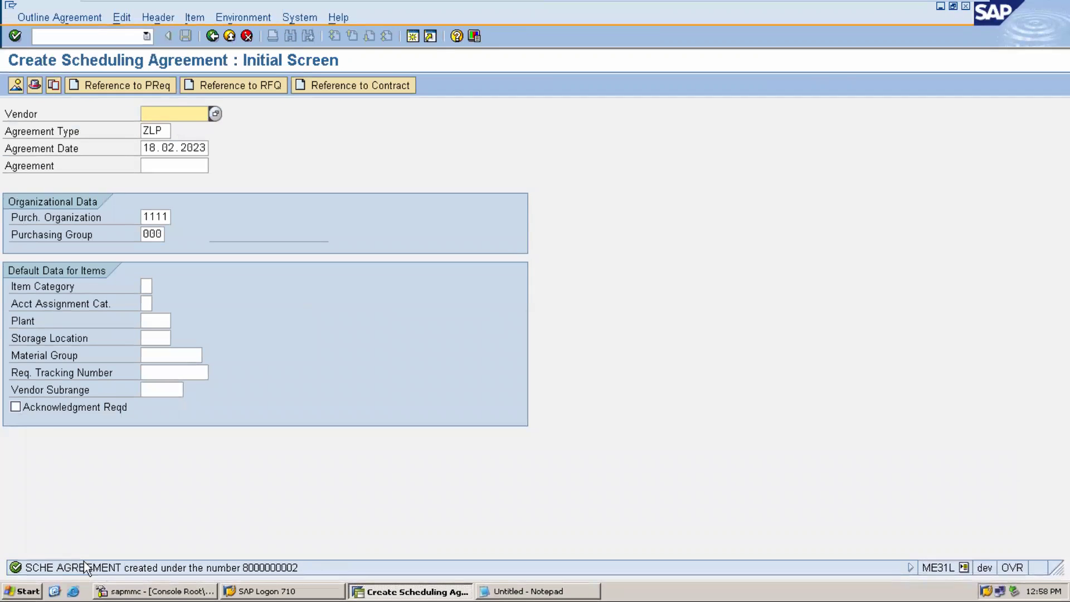
double_click(258, 568)
double_click(371, 195)
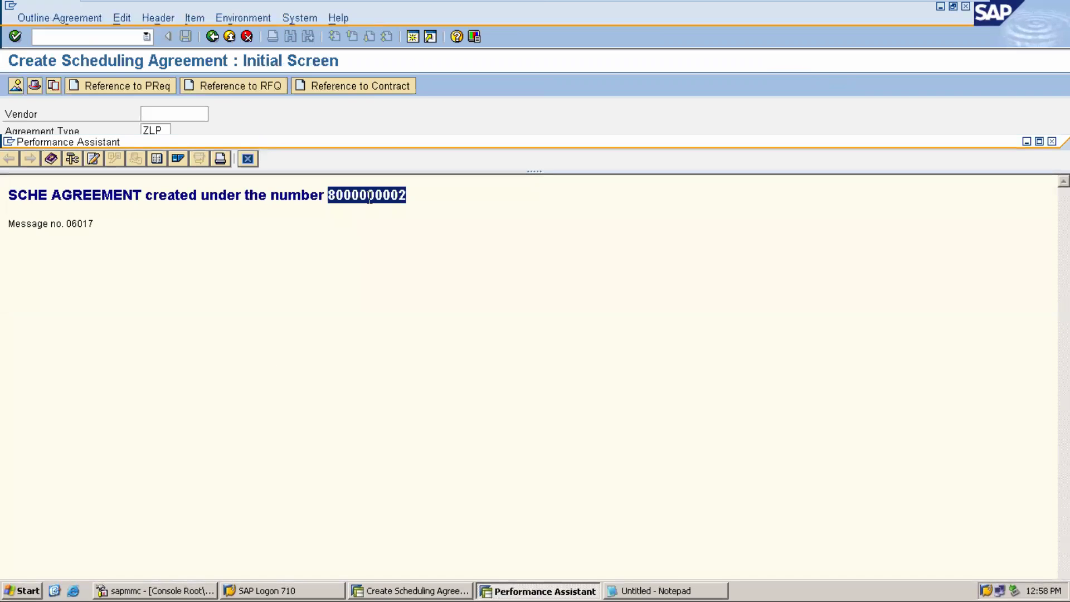
left_click(248, 159)
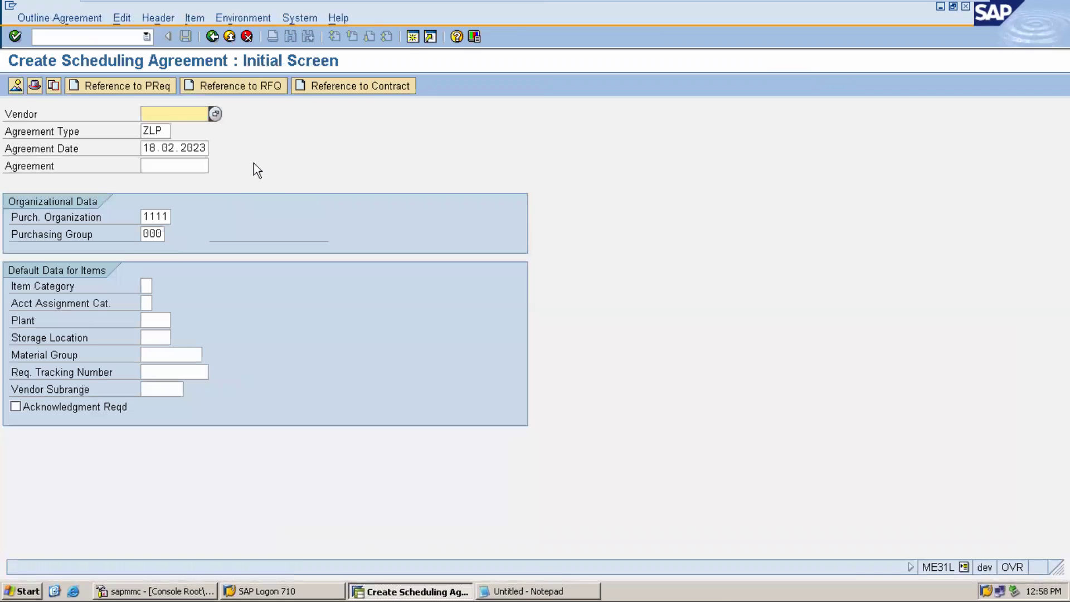
left_click(543, 594)
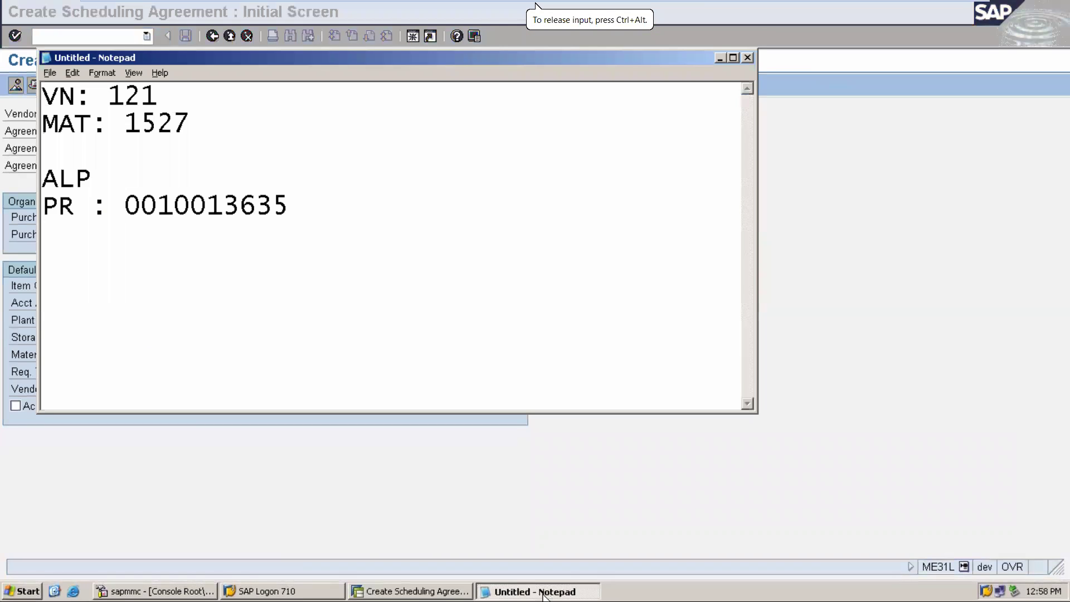
left_click(691, 463)
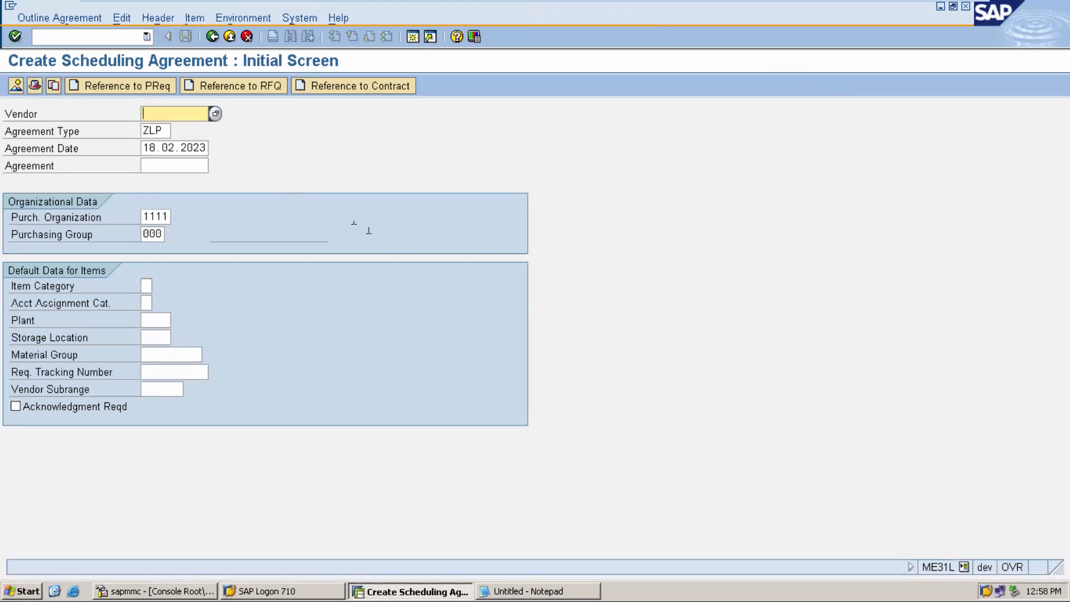
Change the agreement type to ALP and start a reference to purchase requisition 10013635.
left_click(145, 131)
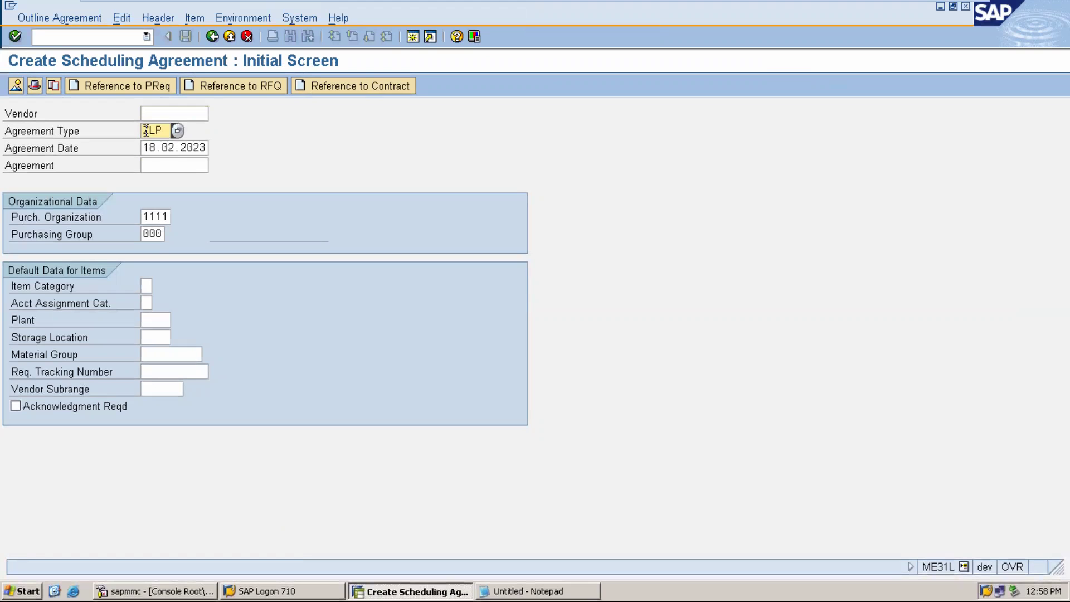
left_click(156, 88)
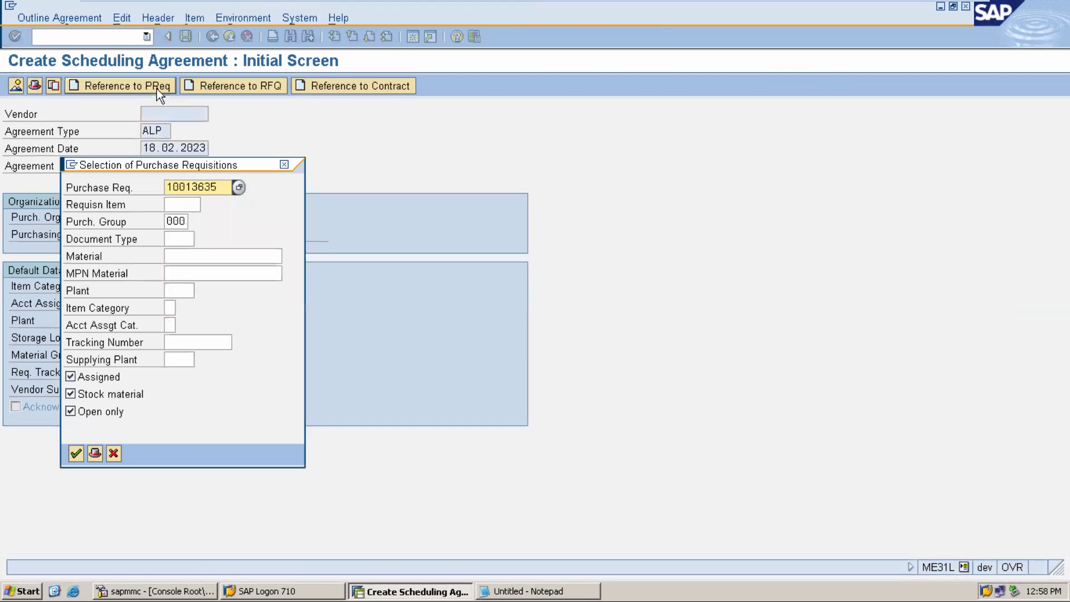
Clear the purchasing group, then enter vendor 121 with validity end 04.03.2023.
left_click(183, 223)
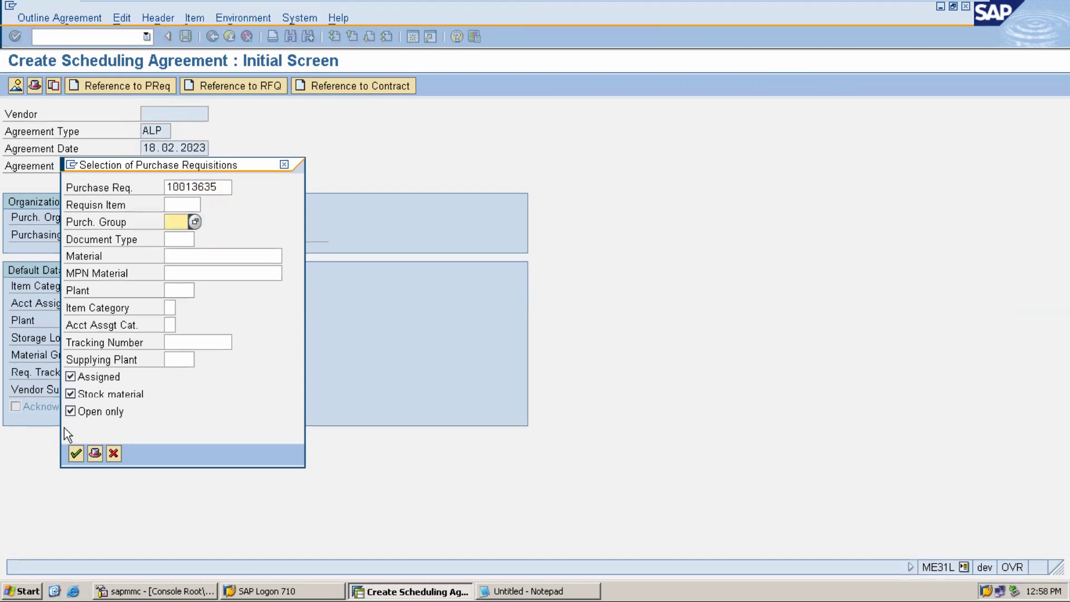
left_click(73, 452)
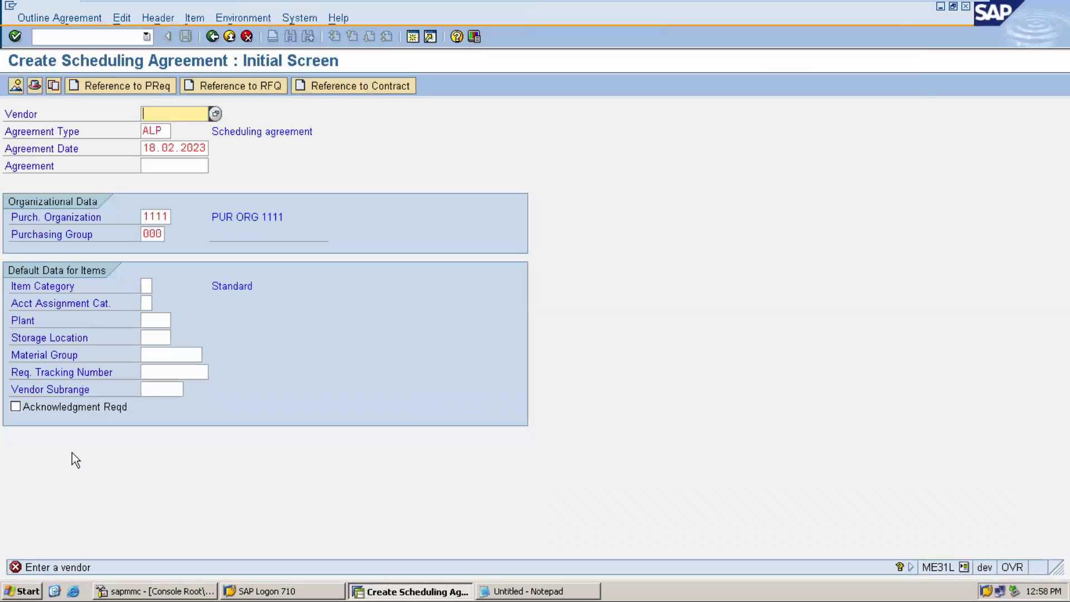
type("121")
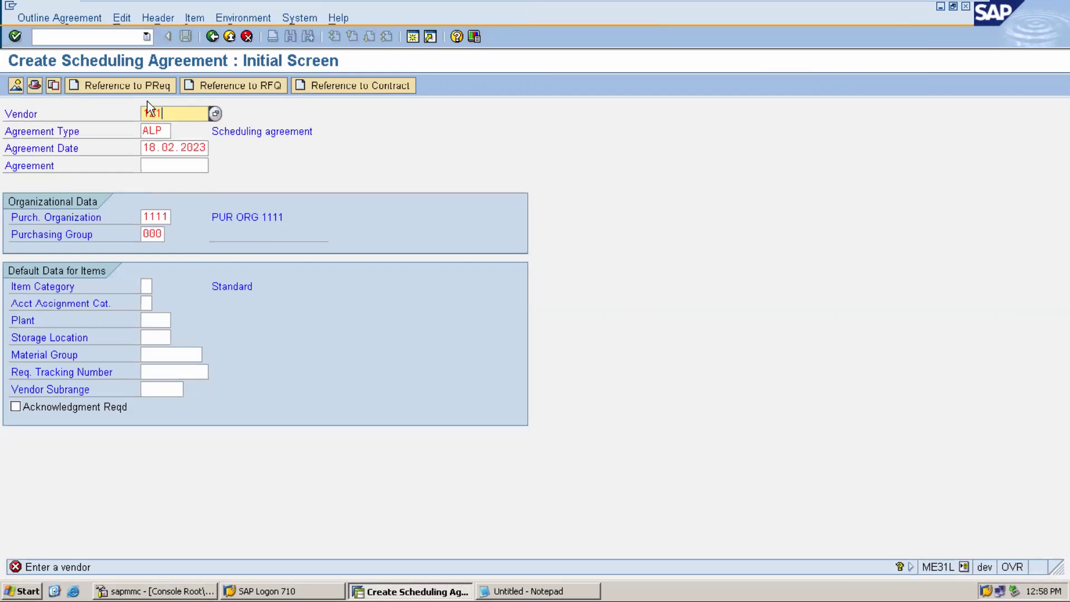
key("Return")
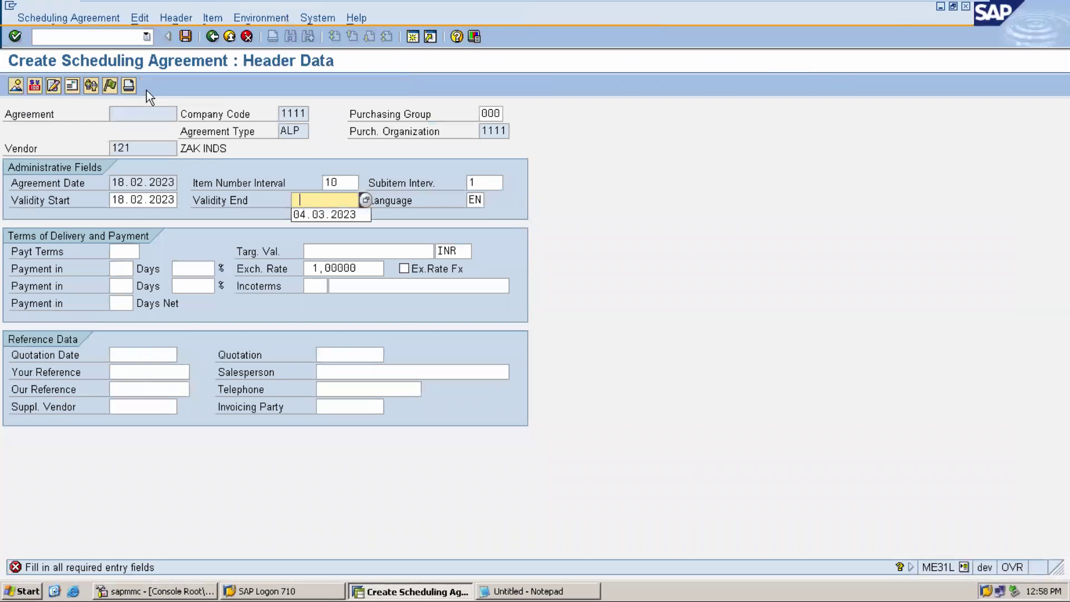
key("Down")
key("Return")
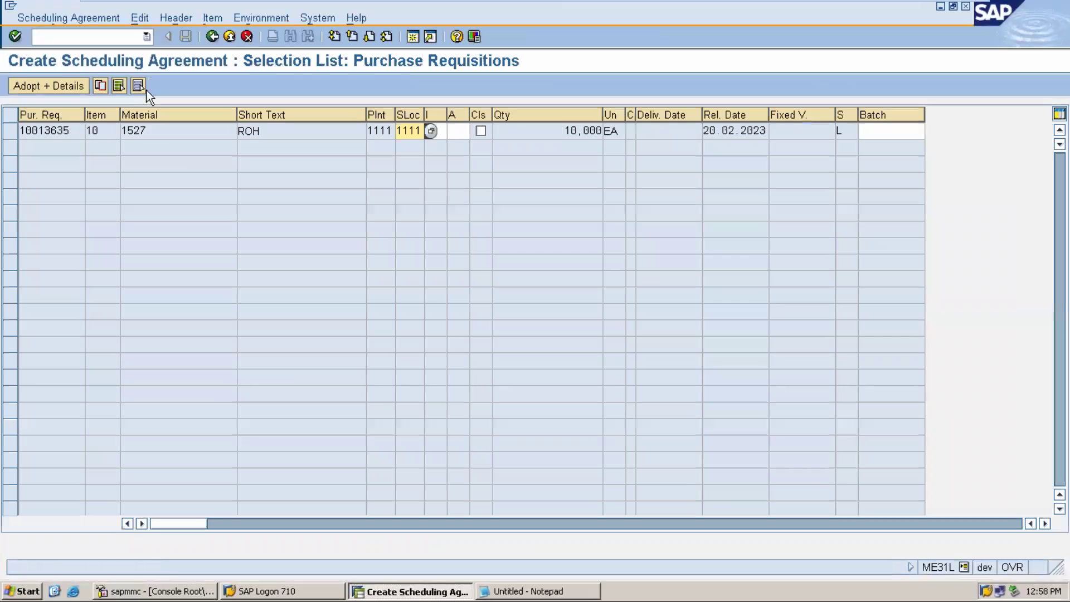
Adopt requisition 10013635's item and give it a net price of 1.100.
left_click(12, 130)
left_click(48, 87)
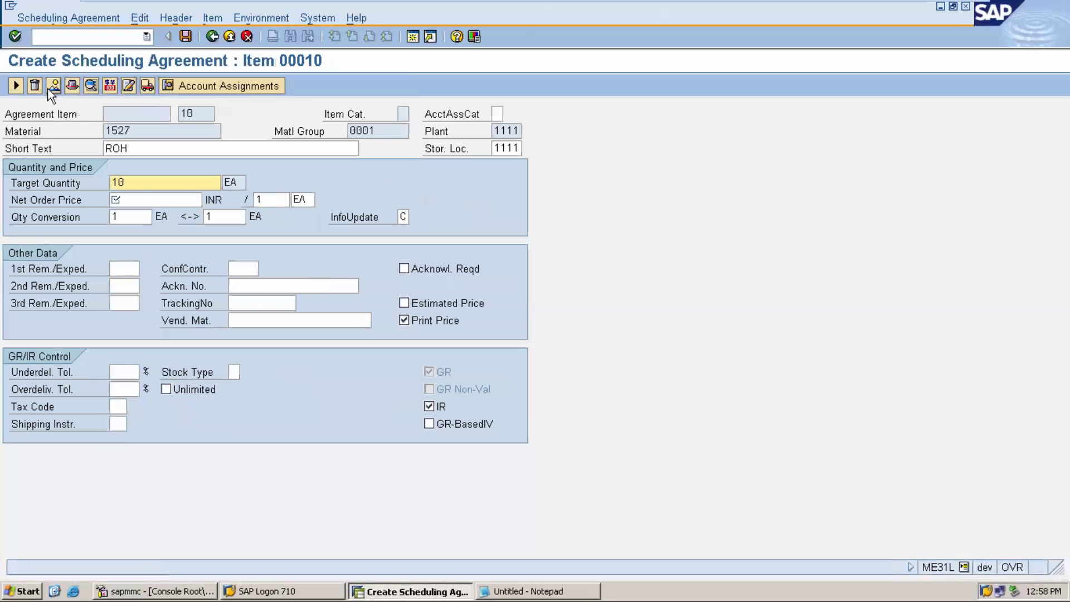
left_click(144, 201)
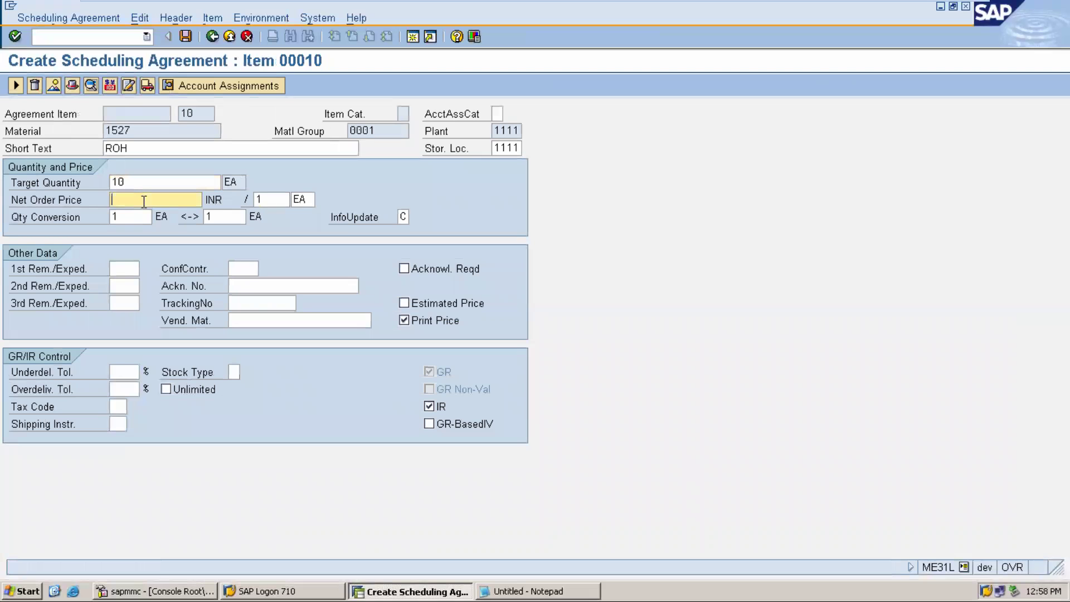
type("1.100")
key("Return")
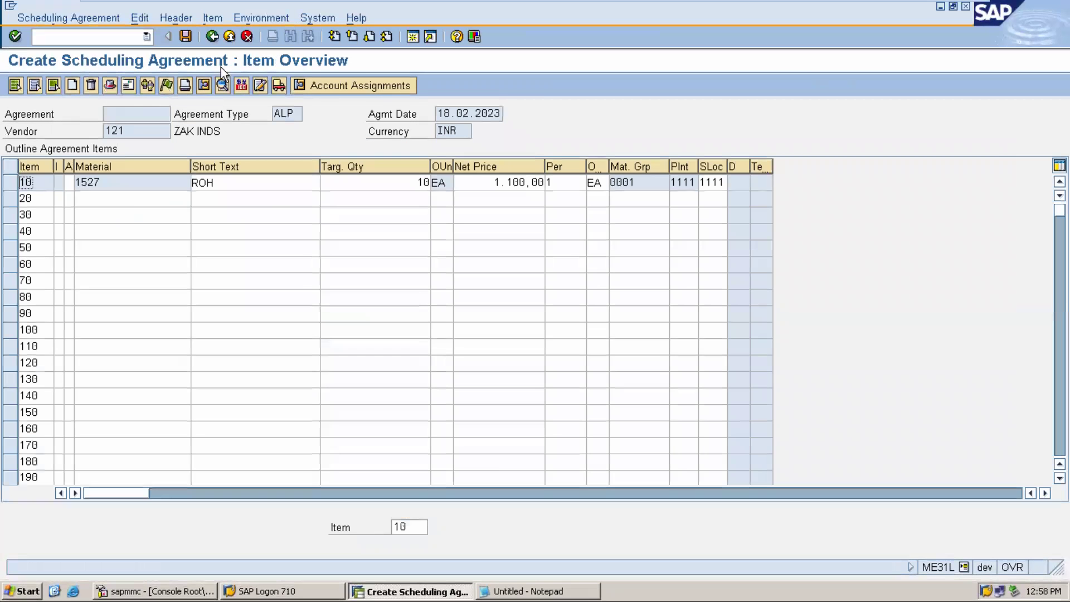
left_click(186, 37)
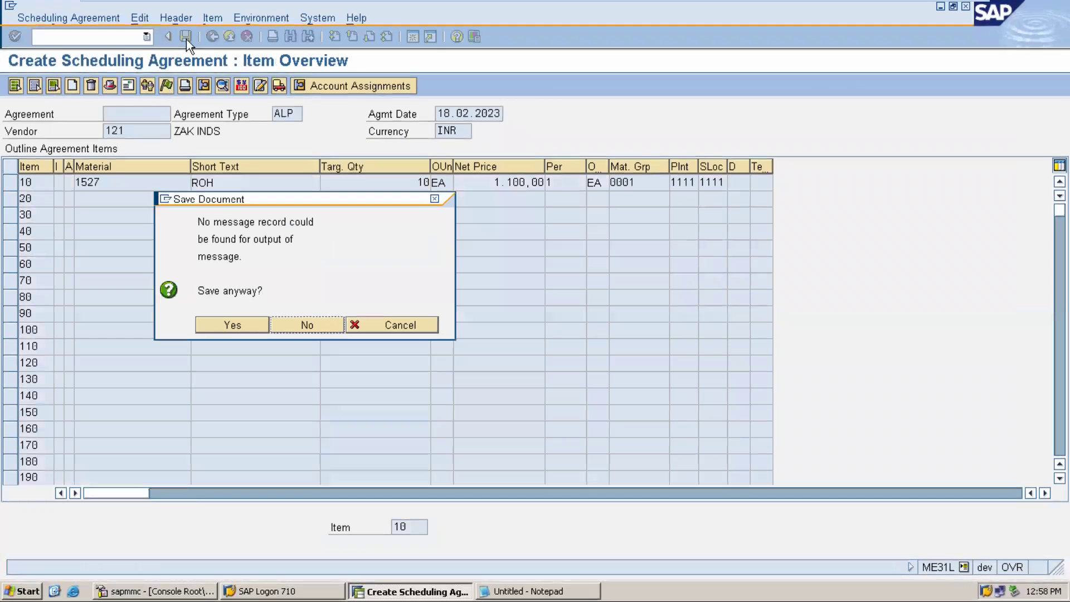
left_click(216, 325)
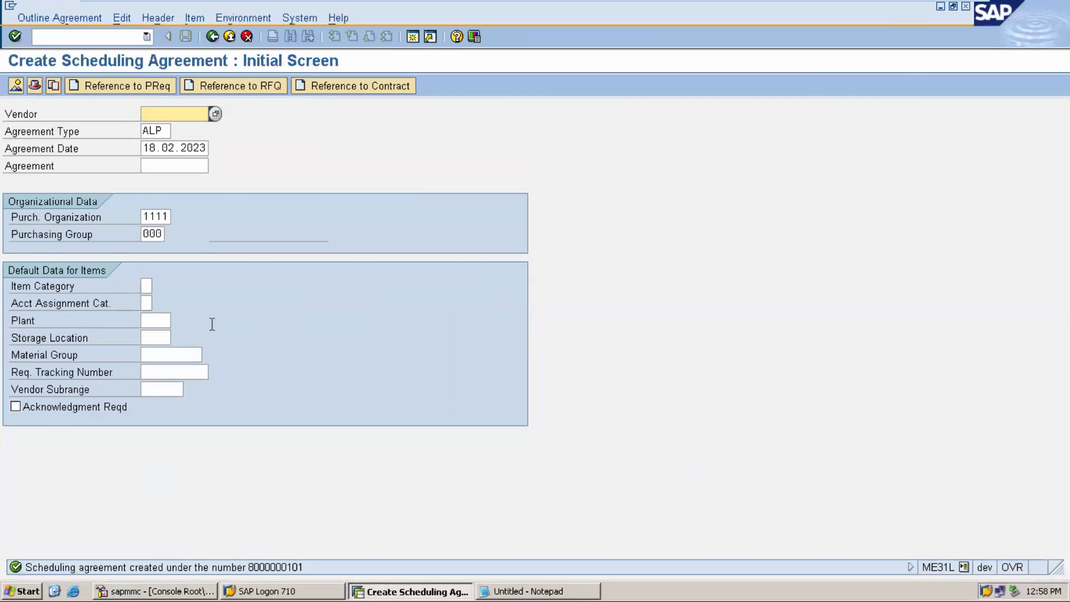
double_click(276, 566)
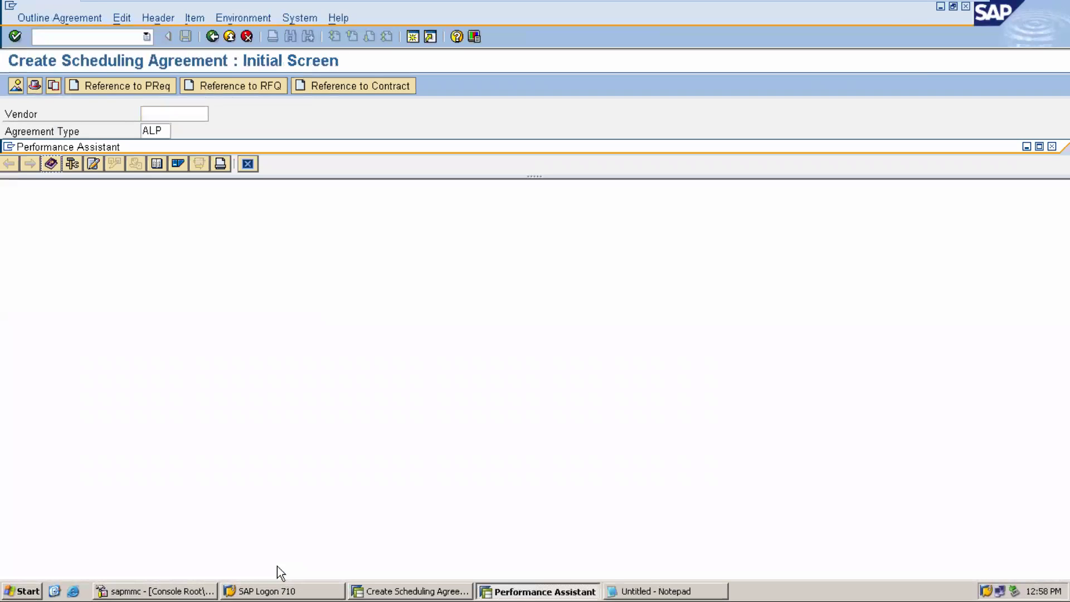
double_click(404, 203)
key("ctrl+c")
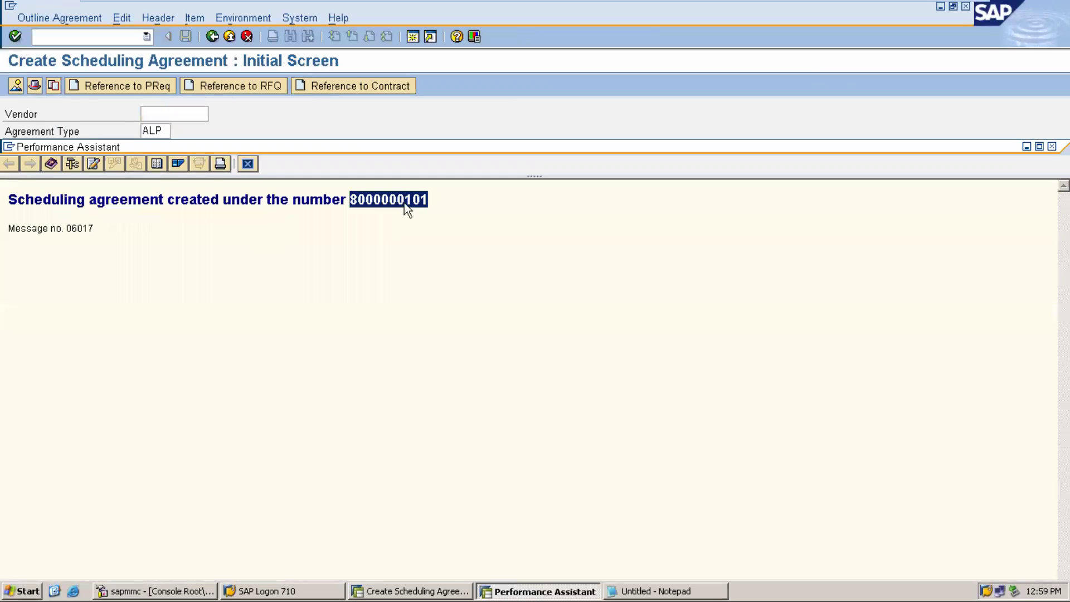
left_click(248, 164)
left_click(160, 130)
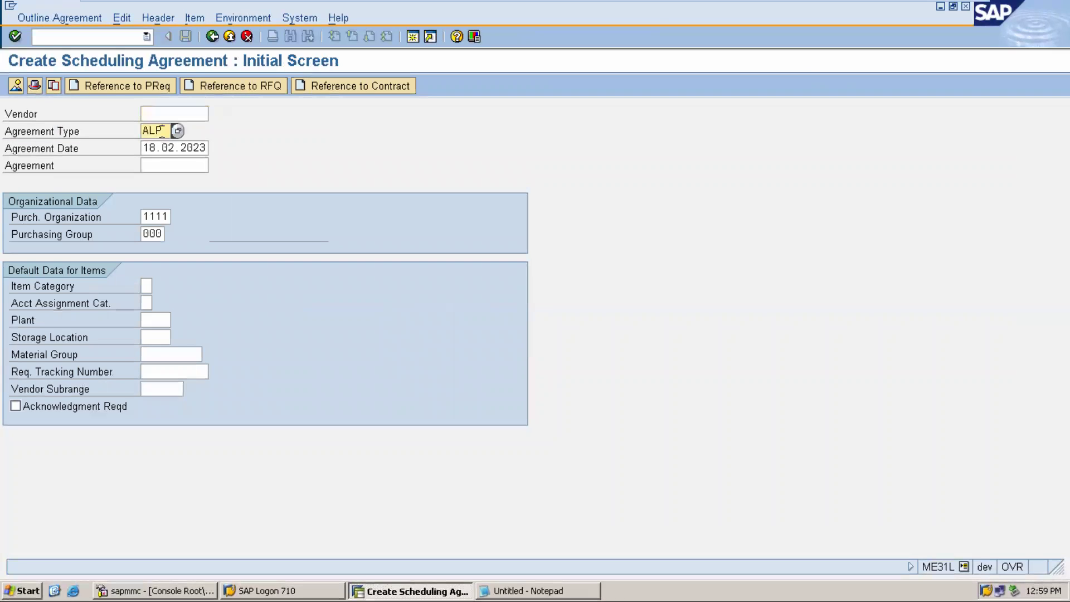
left_click(213, 37)
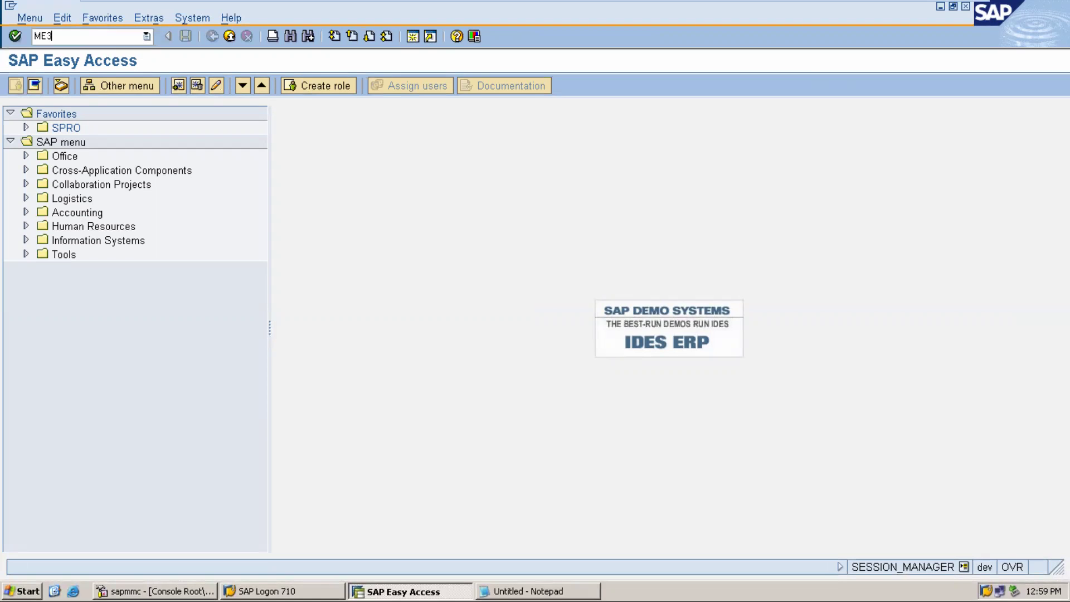
key("Return")
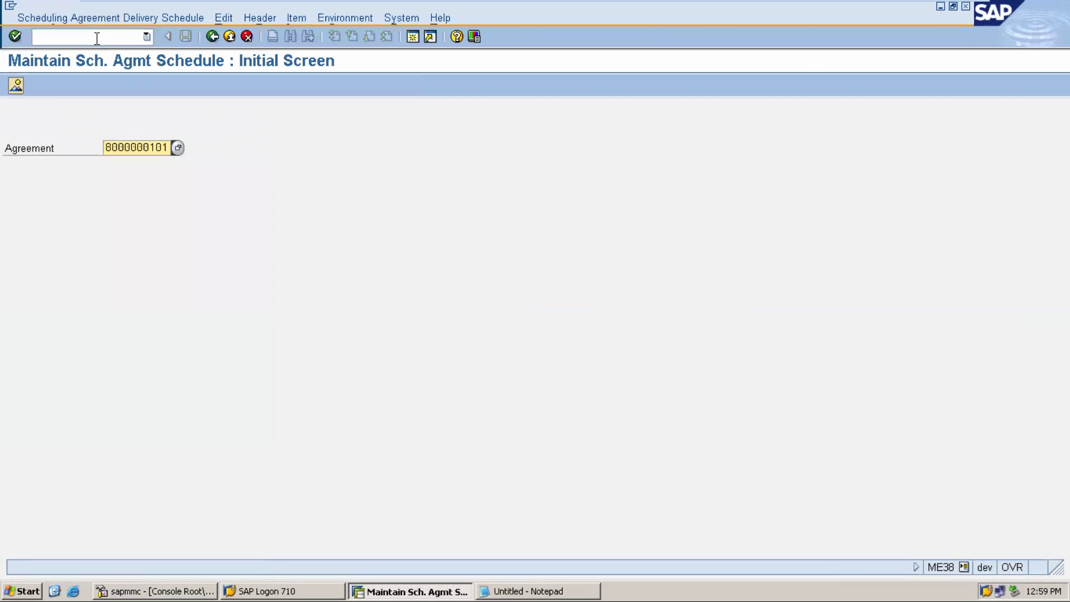
key("Return")
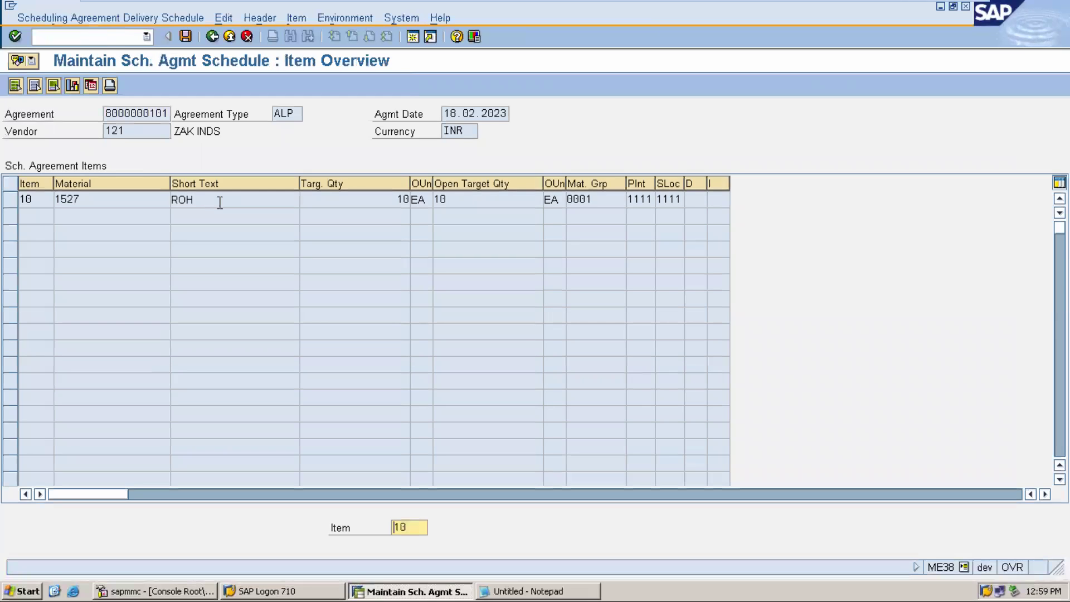
double_click(222, 201)
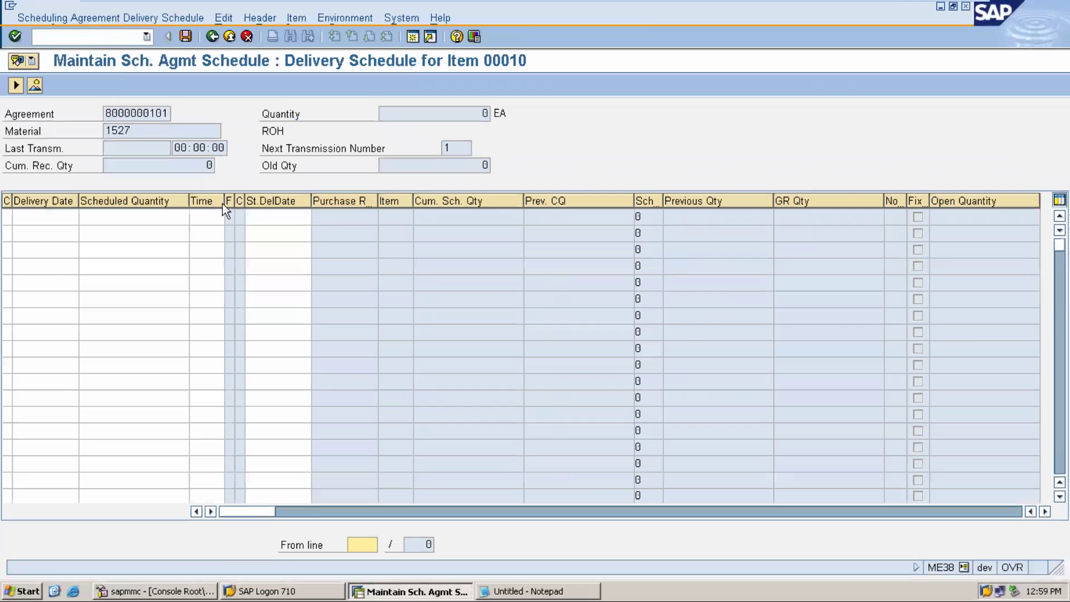
Add a schedule line of 10 for 18.02.2023 and save anyway.
key("Down")
left_click(62, 219)
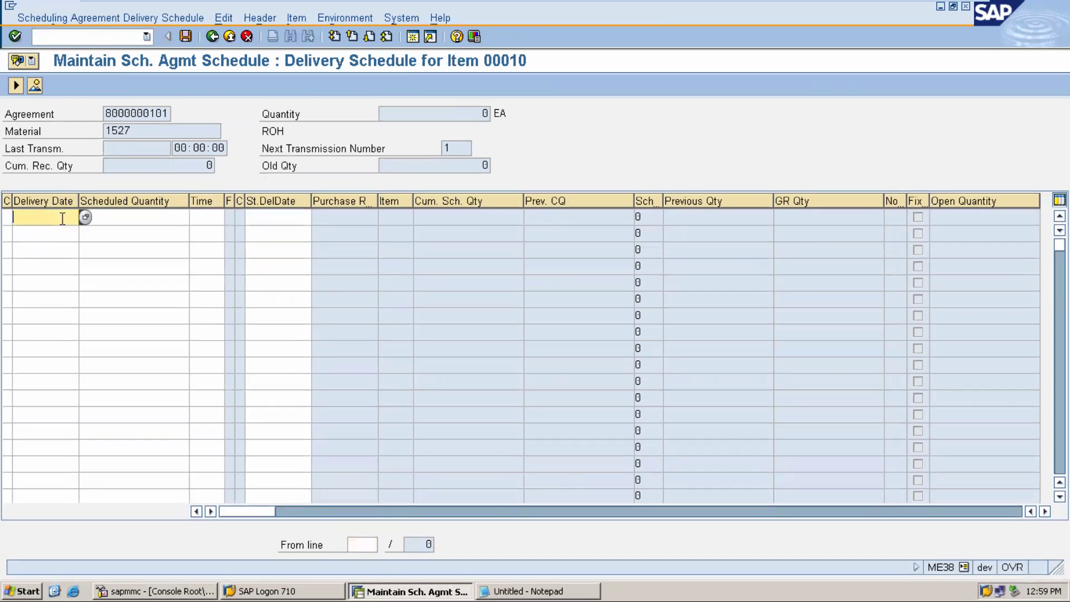
left_click(85, 217)
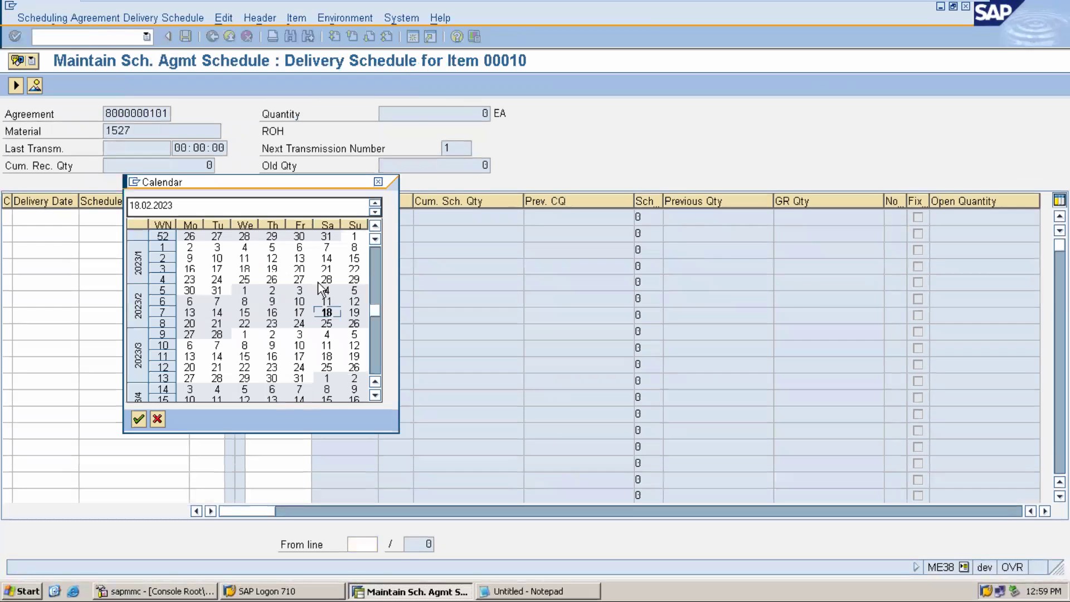
double_click(327, 313)
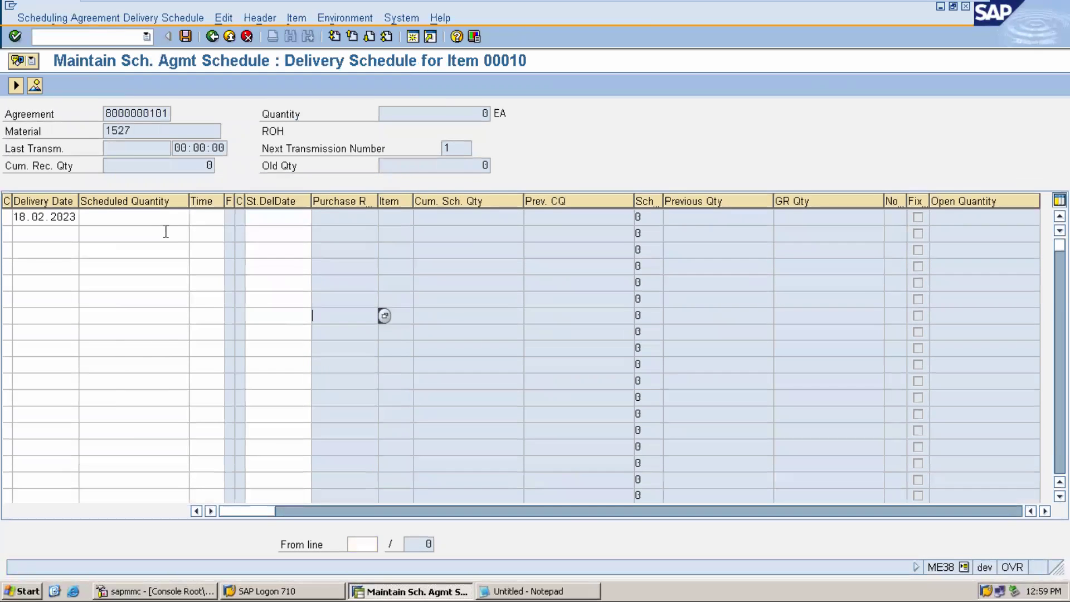
left_click(146, 220)
type("10")
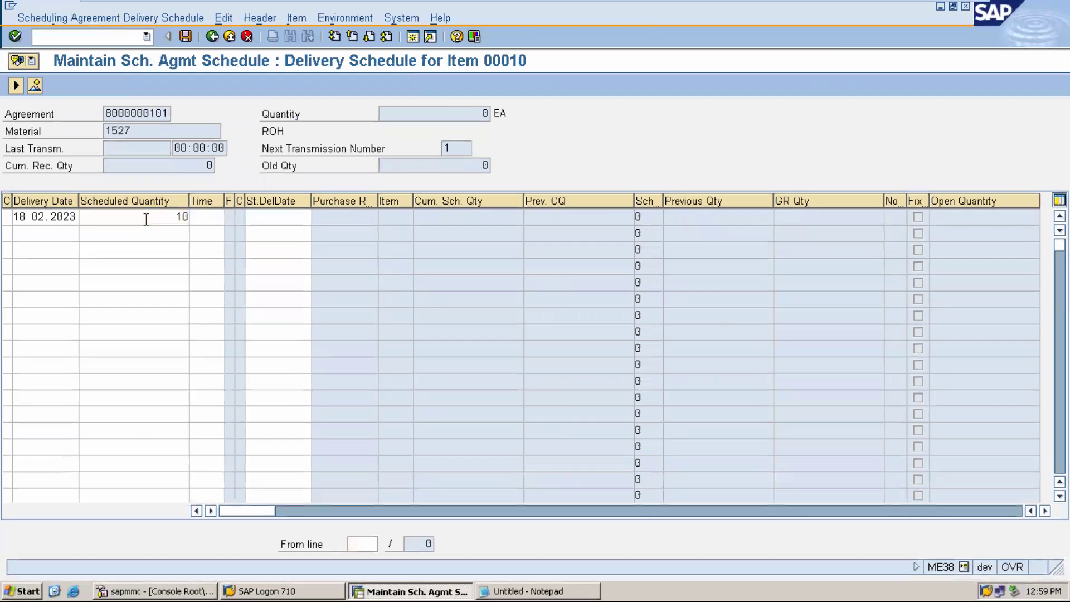
key("Return")
key("Return")
key("Return")
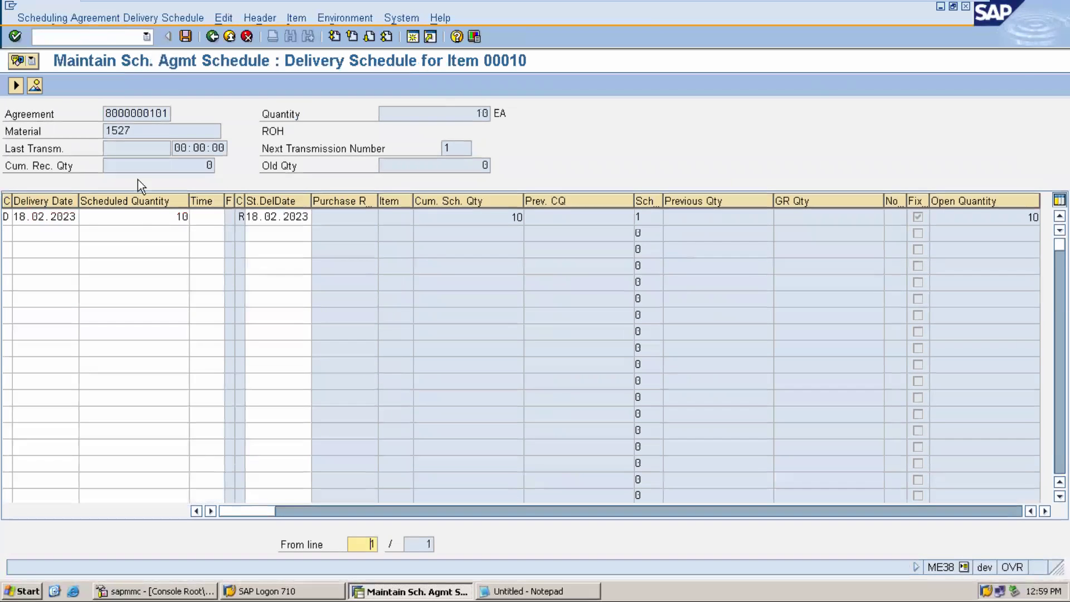
left_click(185, 37)
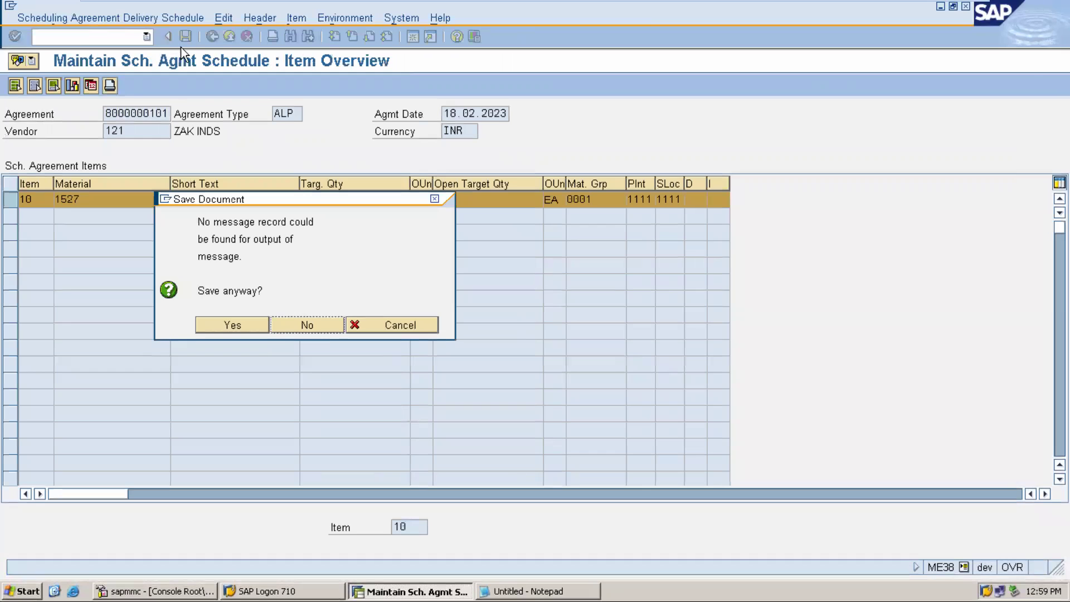
left_click(224, 324)
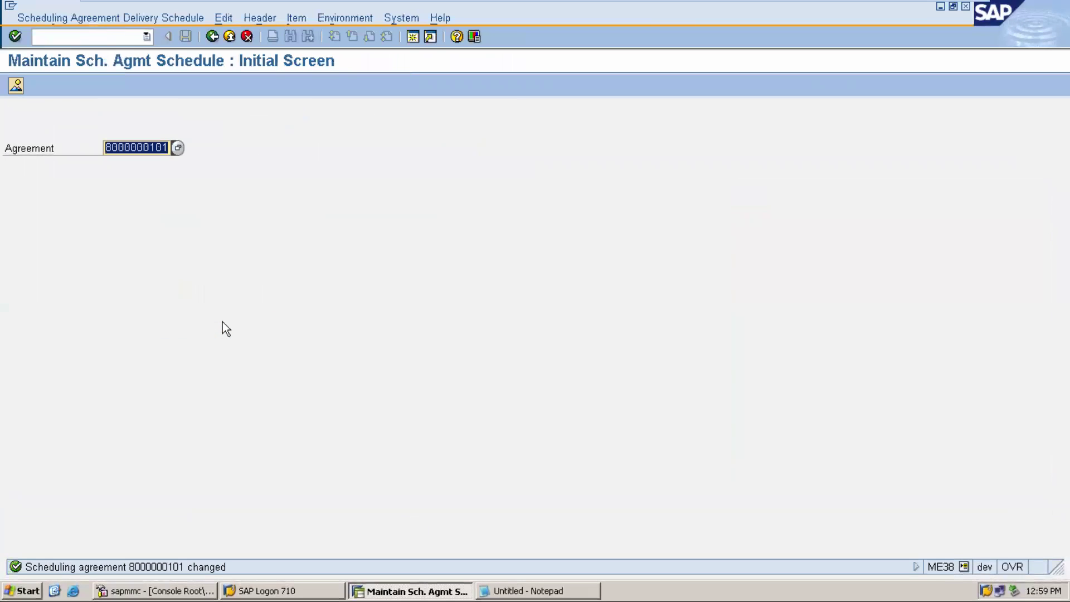
left_click(229, 36)
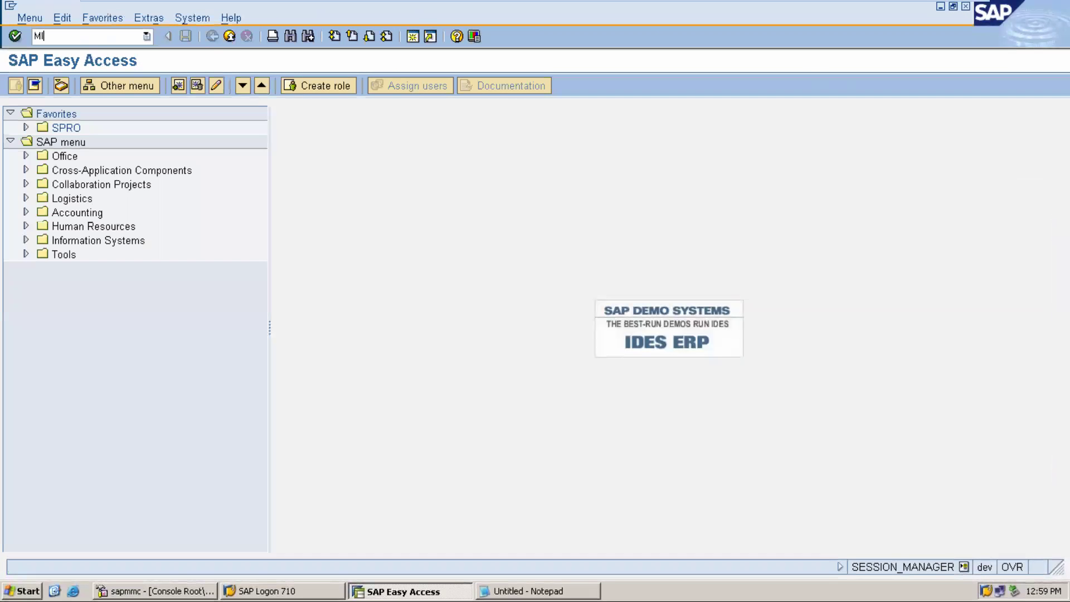
type("migo")
key("Return")
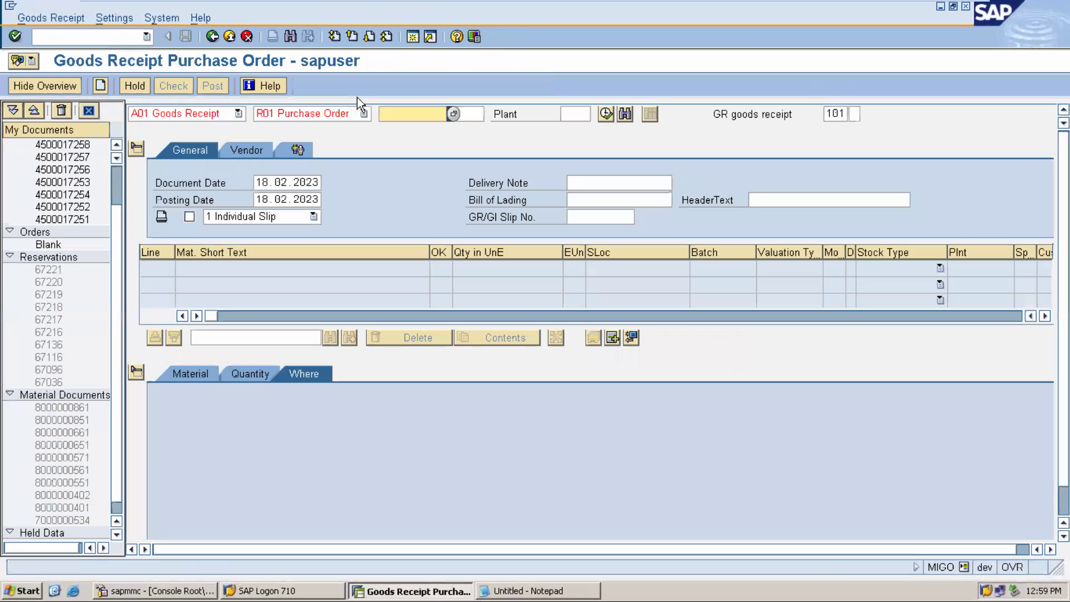
key("ctrl+v")
key("Return")
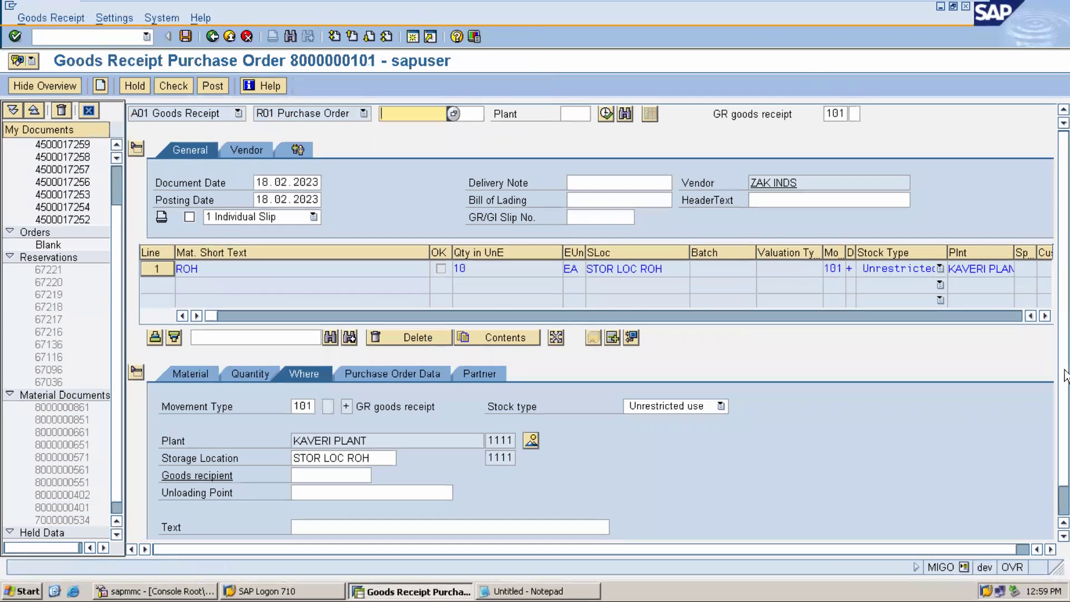
scroll(1067, 477, "down", 2)
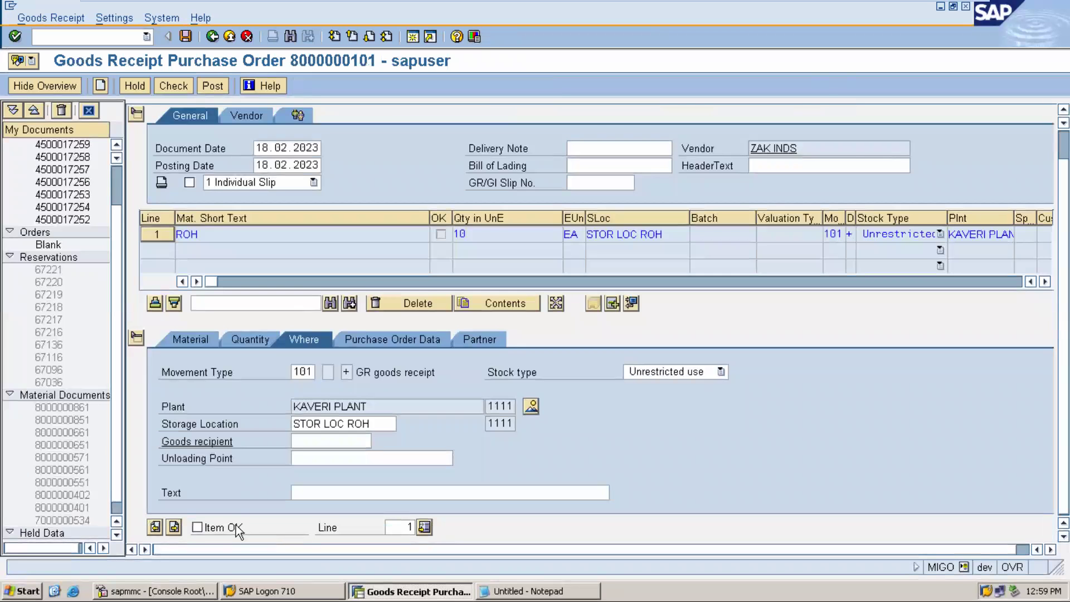
left_click(215, 87)
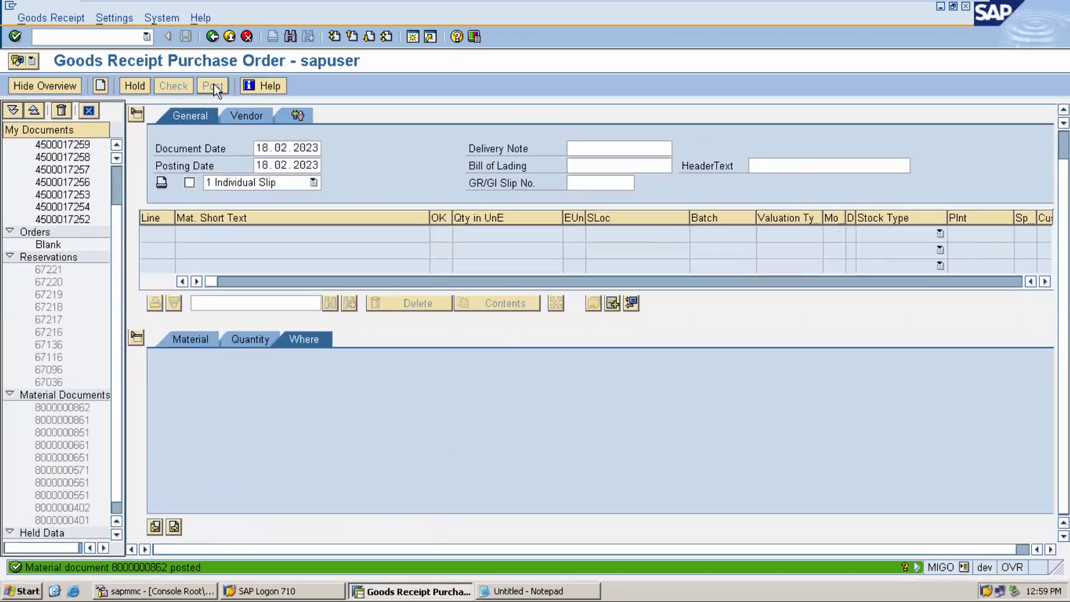
left_click(212, 36)
Start a MIRO invoice dated 03.01.2023 with Calculate tax ticked.
left_click(68, 36)
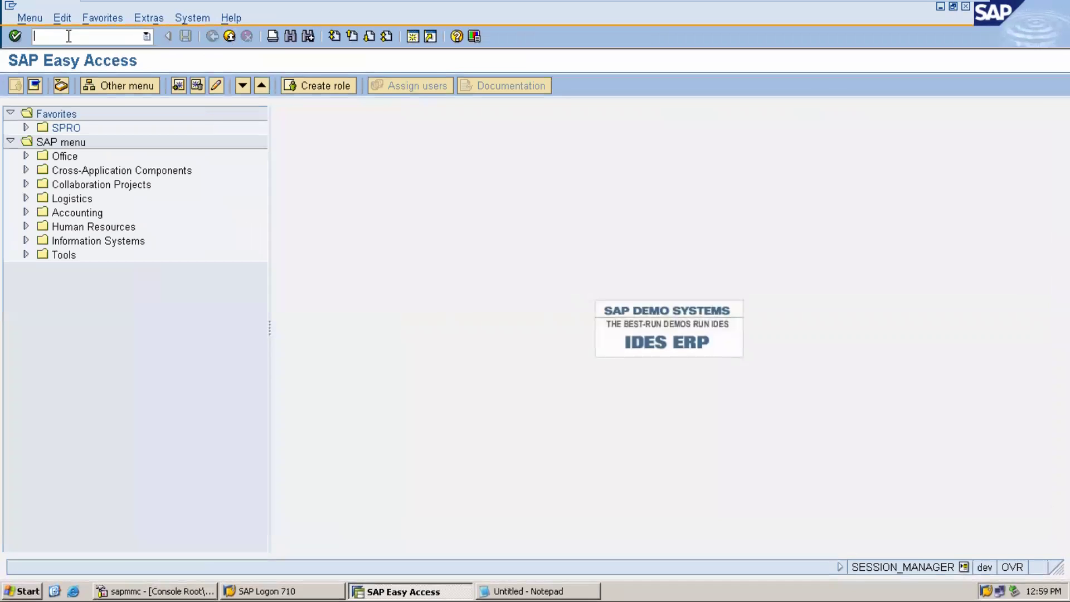
type("miro")
key("Return")
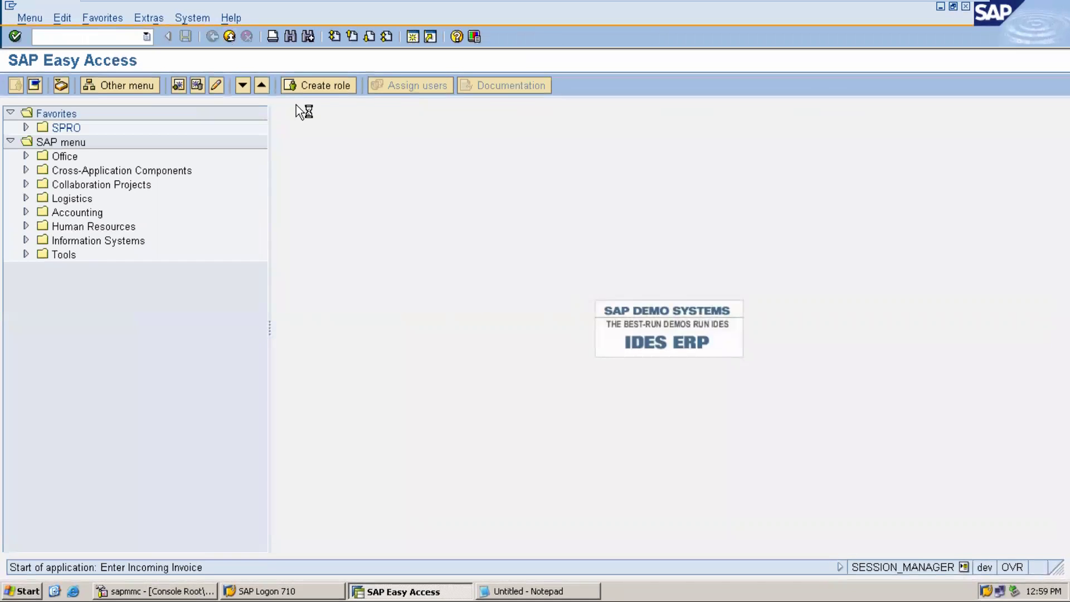
type("0")
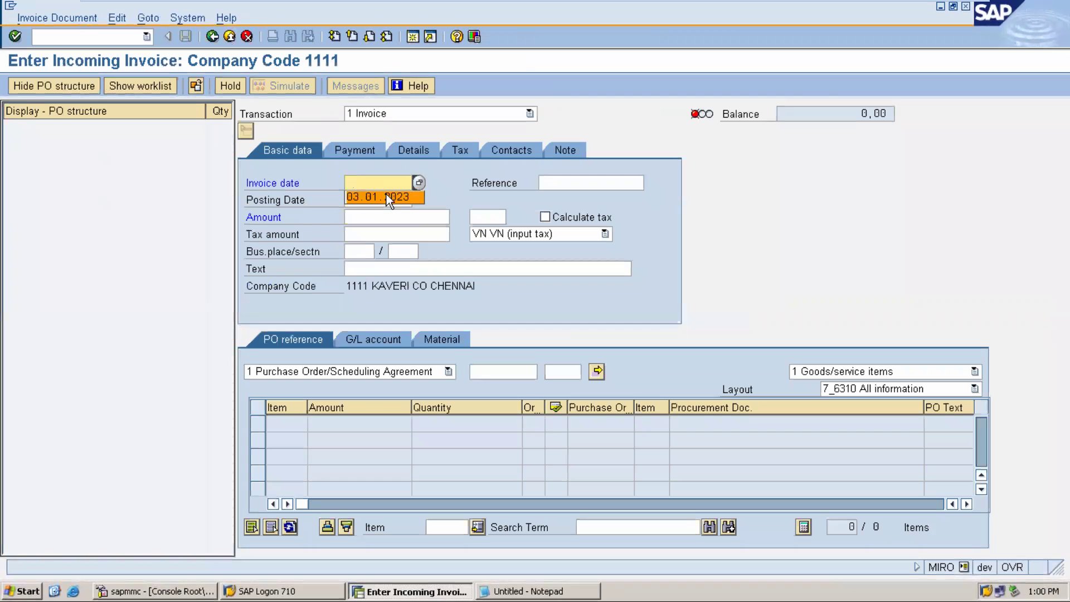
left_click(387, 194)
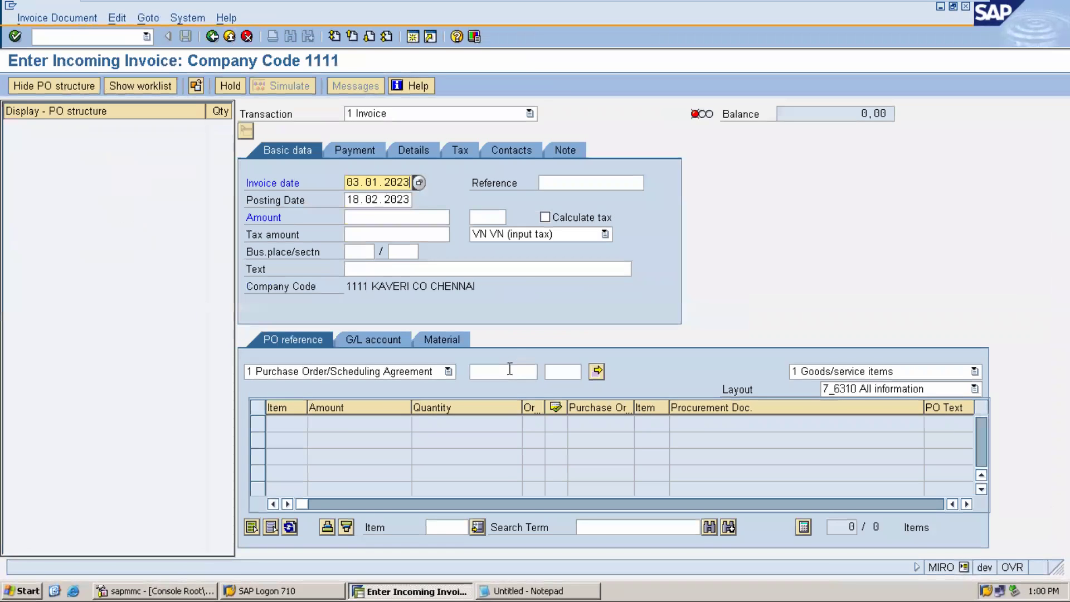
left_click(547, 219)
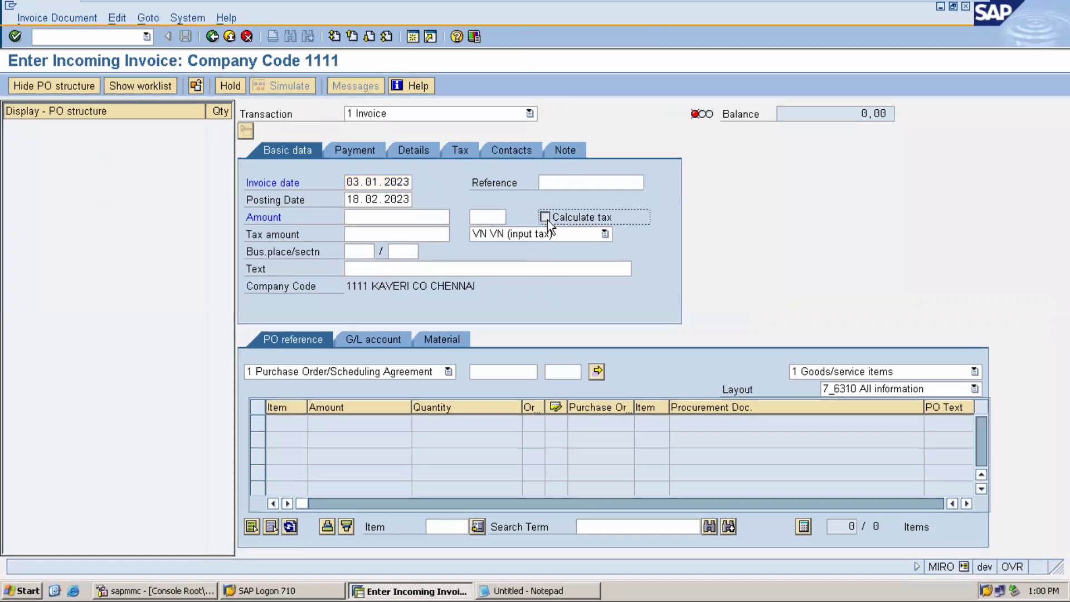
left_click(509, 378)
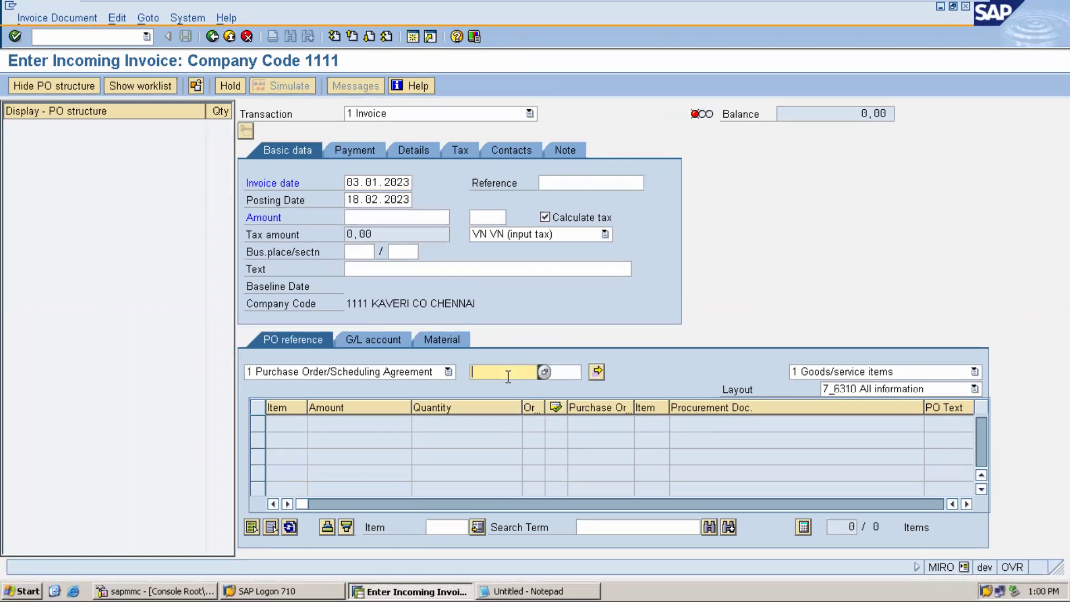
key("ctrl+v")
key("Return")
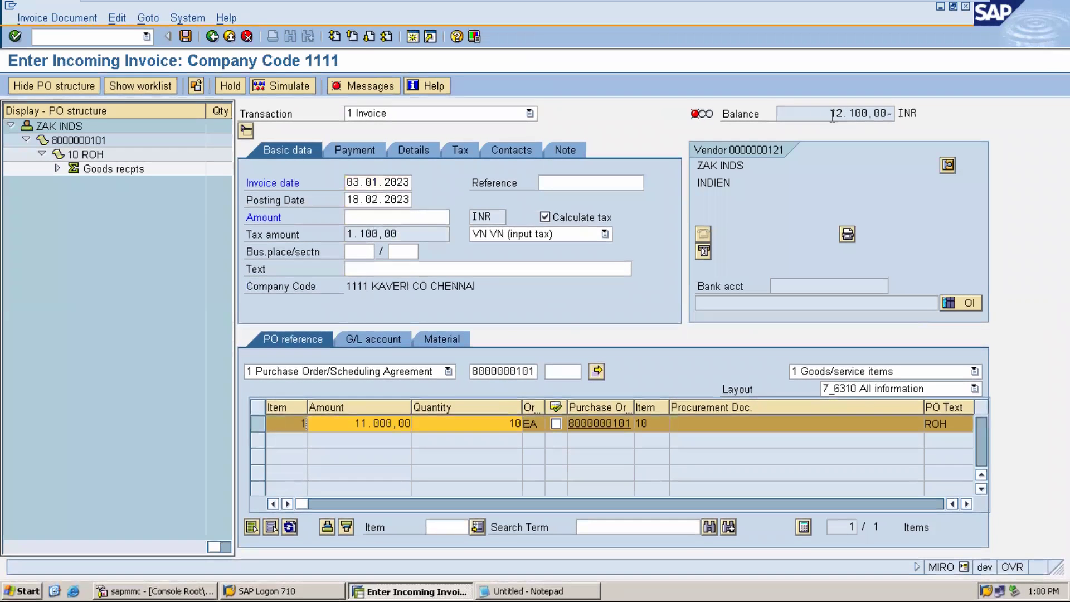
left_click(409, 214)
type("12100")
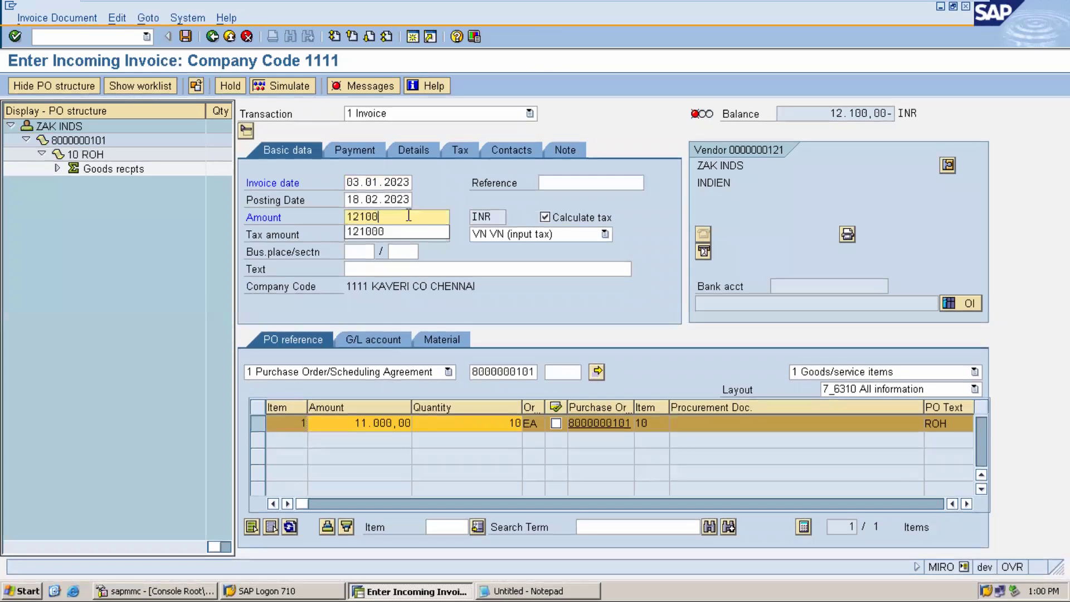
key("Return")
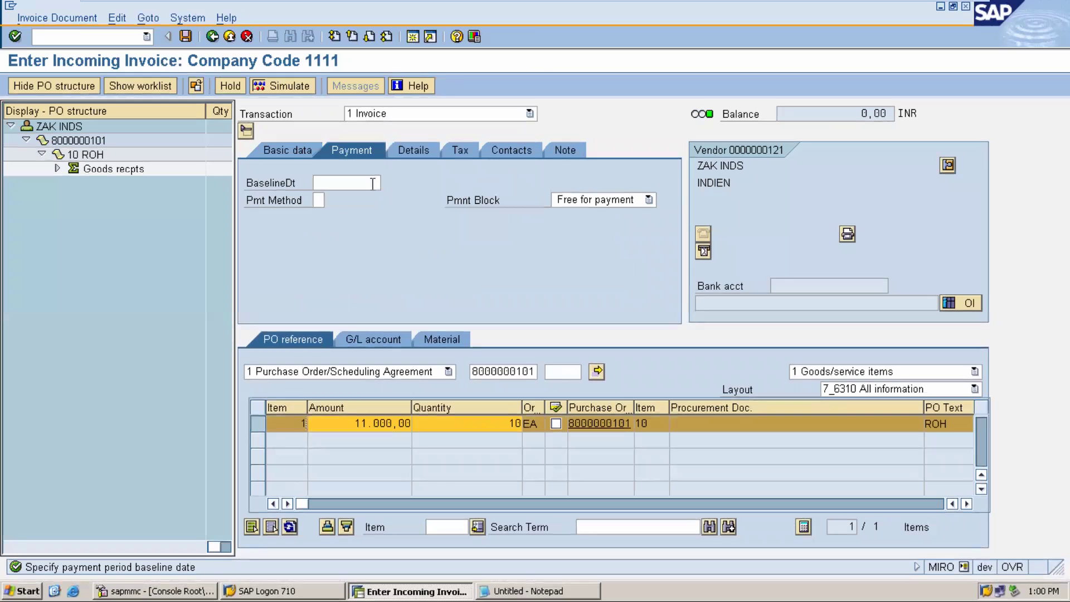
left_click(351, 183)
left_click(371, 195)
key("Return")
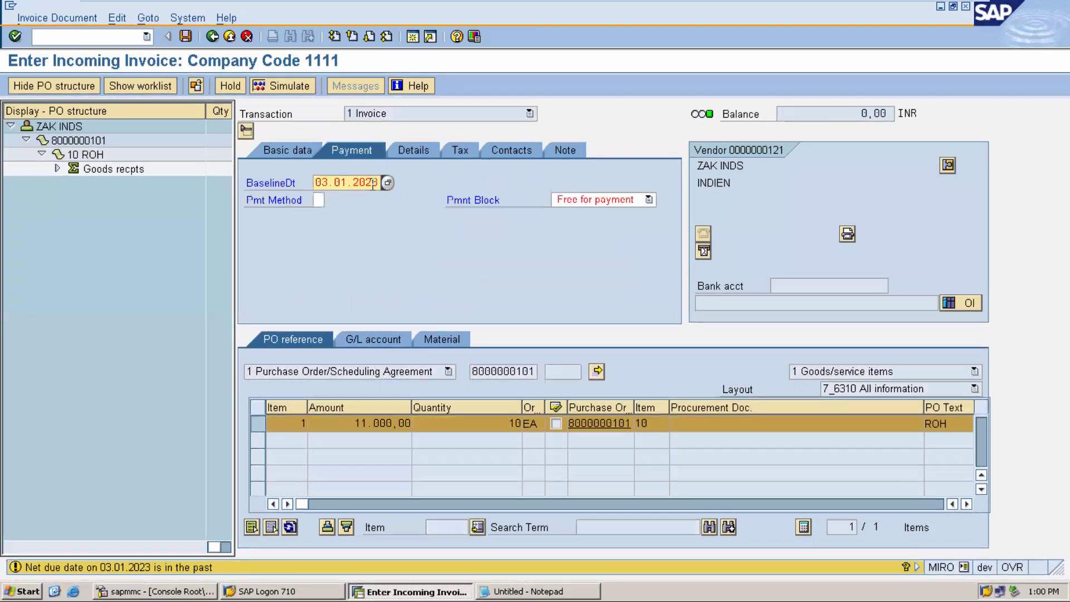
key("Return")
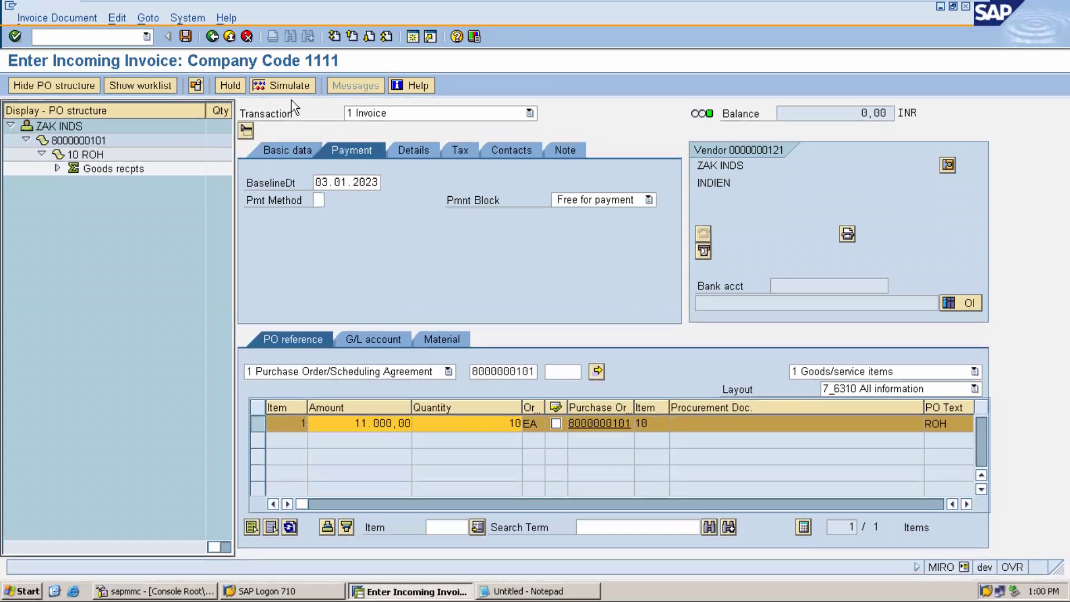
left_click(186, 39)
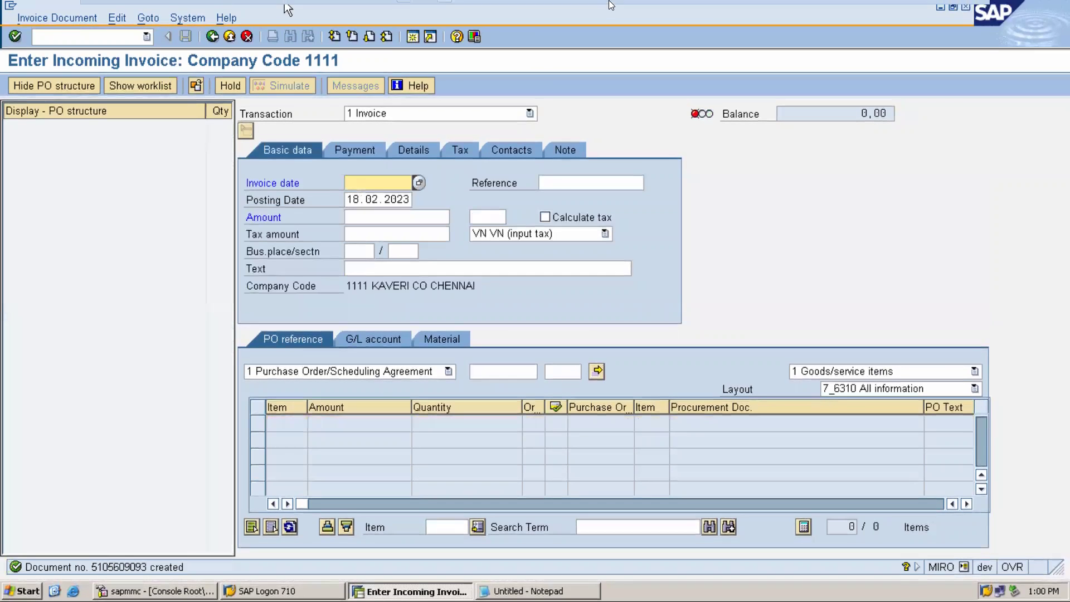
Minimize the SAP session and deselect the text box on the Configurations slide.
mouse_move(454, 3)
left_click(947, 10)
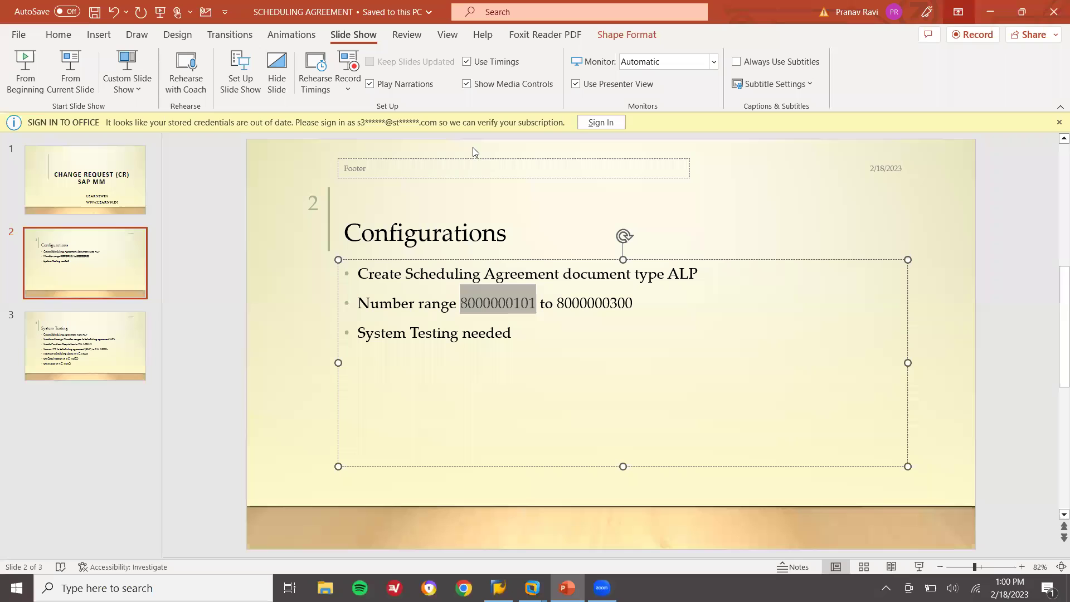
left_click(87, 240)
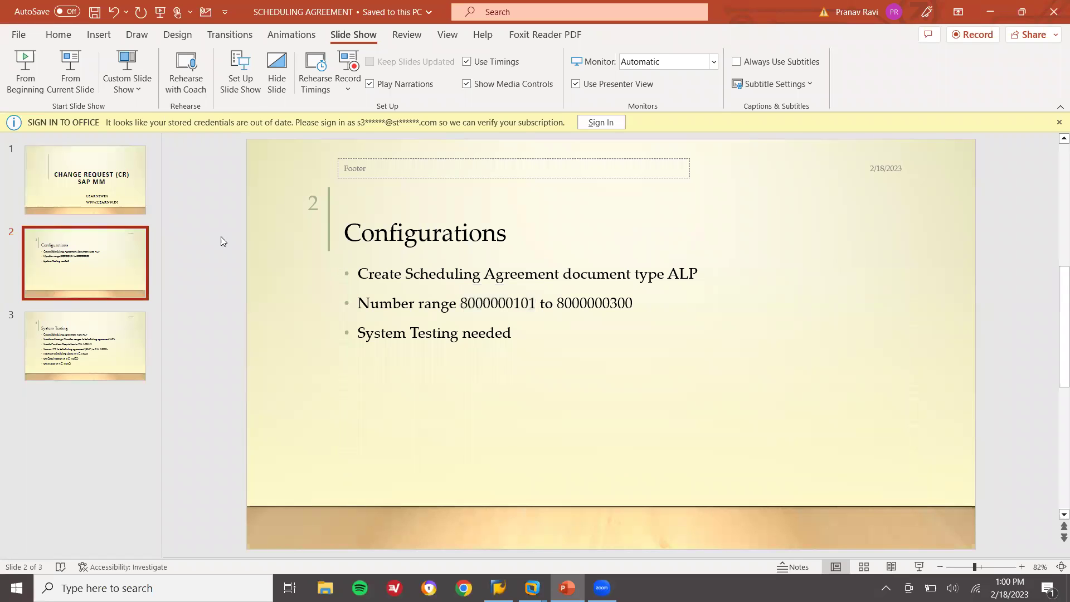